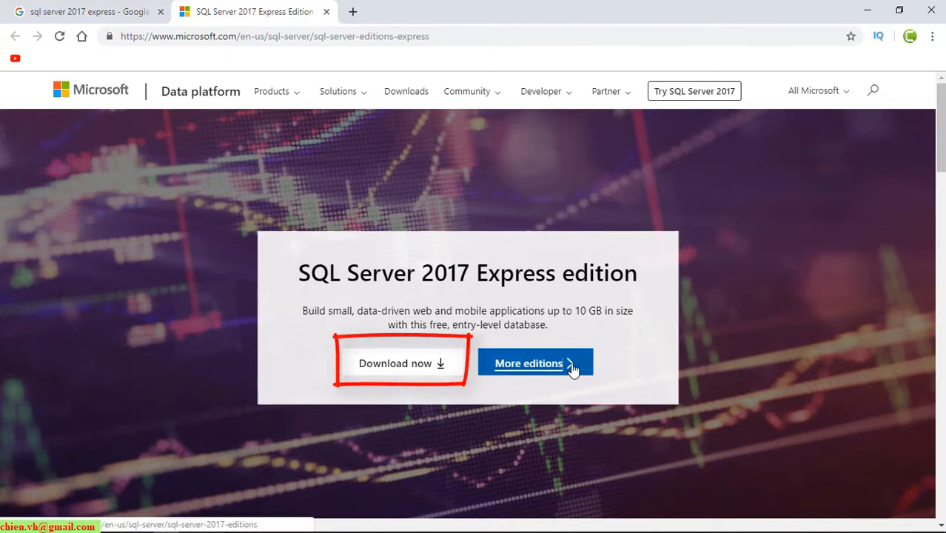
Download the SQL Server 2017 Express installer, run it and choose the Basic installation type.
{"action": "left_click", "coordinate": [426, 365]}
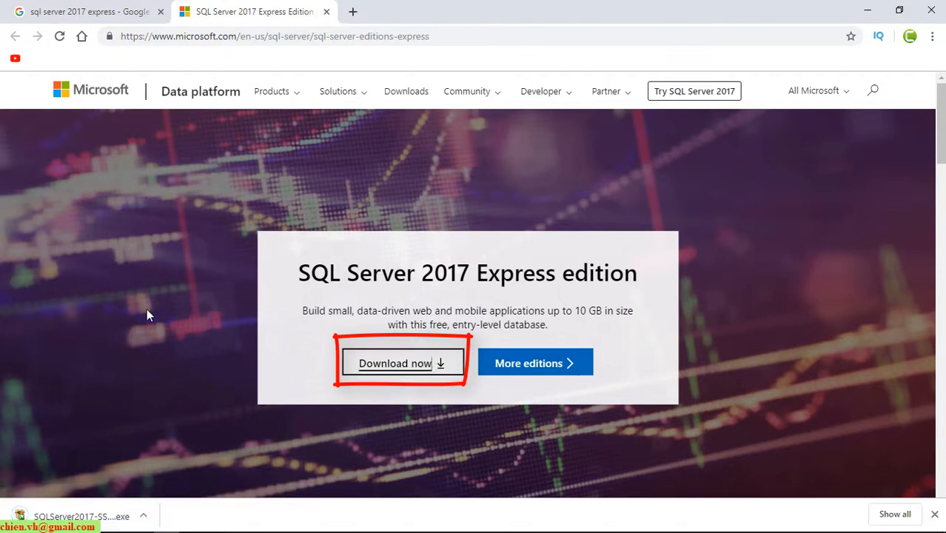
{"action": "left_click", "coordinate": [74, 516]}
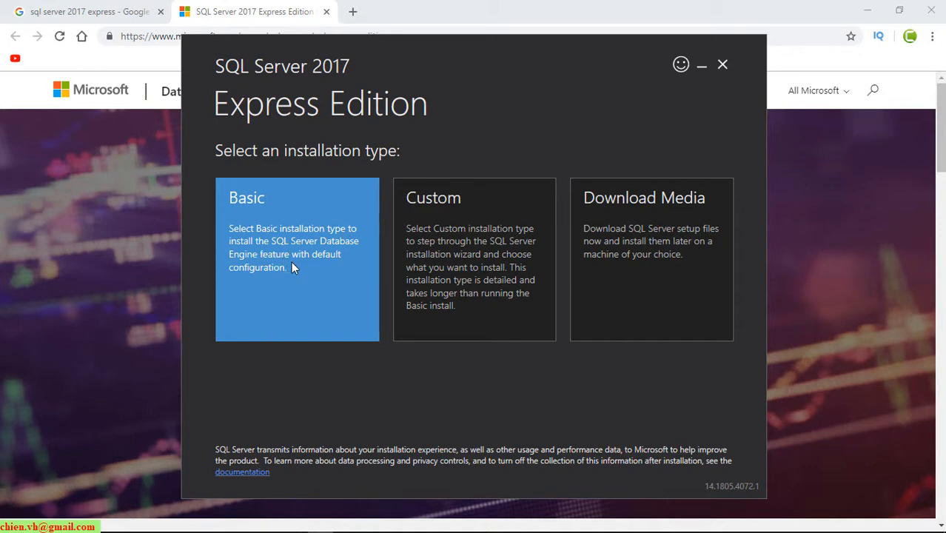
{"action": "left_click", "coordinate": [258, 225]}
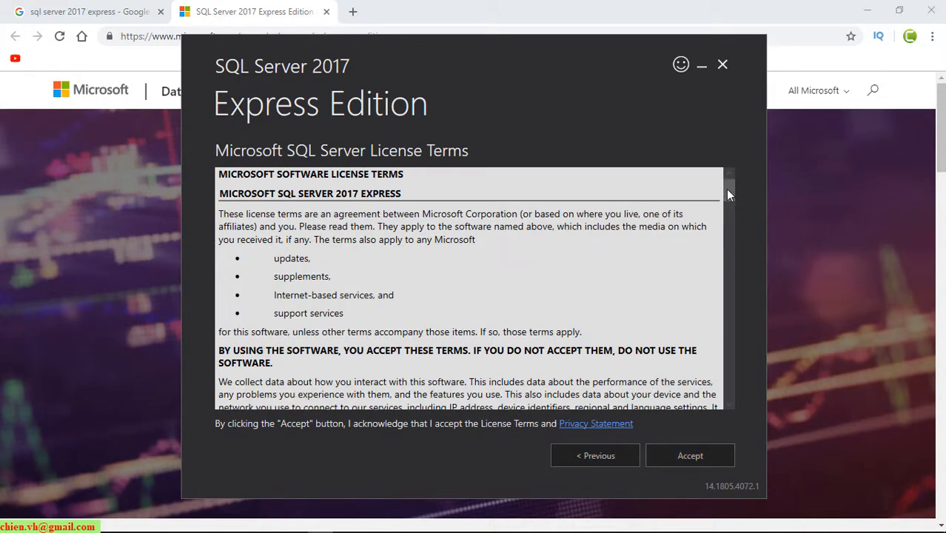
Accept the license terms and install SQL Server in C:\Program Files\Microsoft SQL Server.
{"action": "left_click_drag", "start_coordinate": [728, 193], "coordinate": [724, 169]}
{"action": "left_click", "coordinate": [701, 457]}
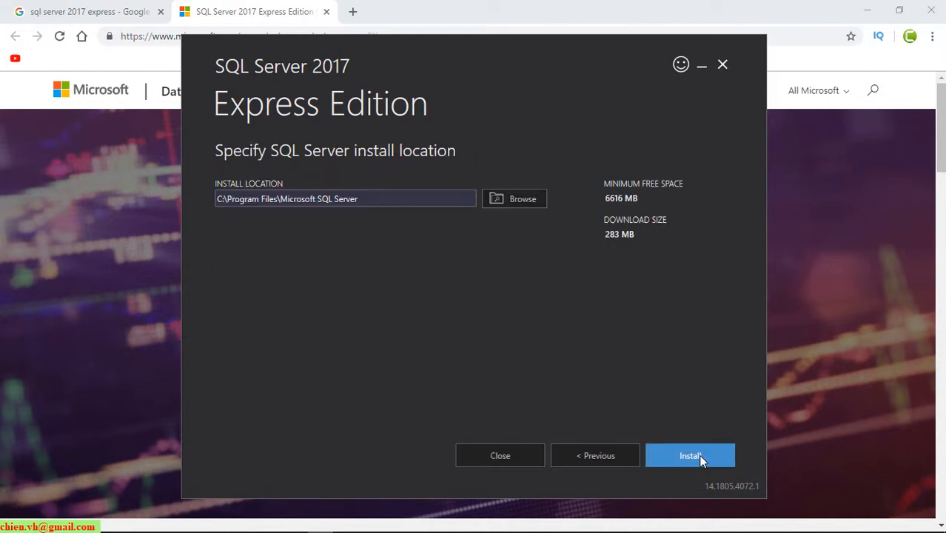
{"action": "left_click_drag", "start_coordinate": [386, 199], "coordinate": [130, 163]}
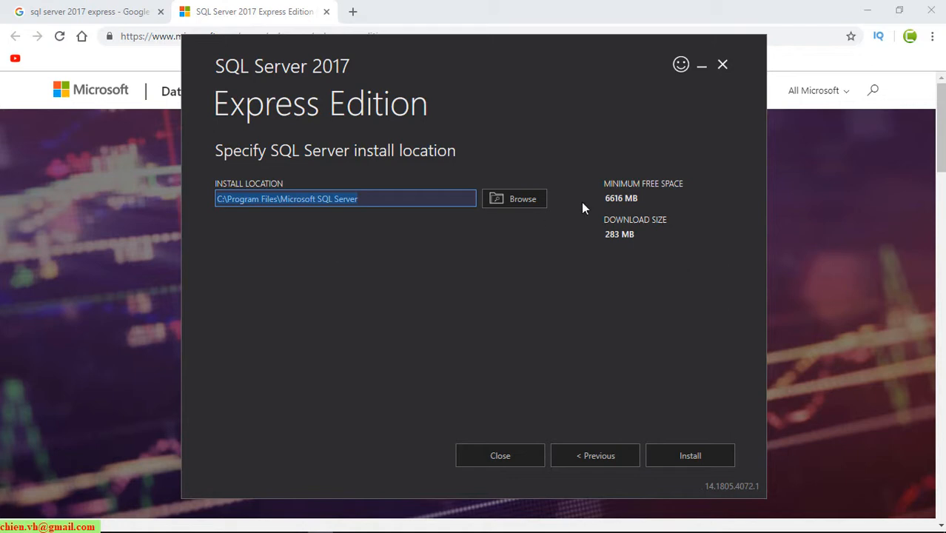
{"action": "left_click", "coordinate": [699, 456]}
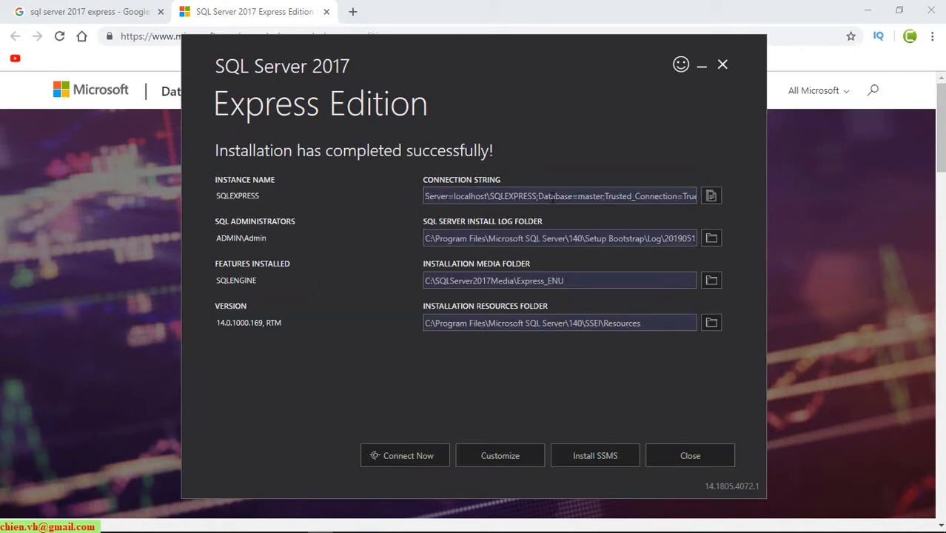
Check the instance name in the connection string and open the SSMS download page from the installer.
{"action": "left_click", "coordinate": [553, 196]}
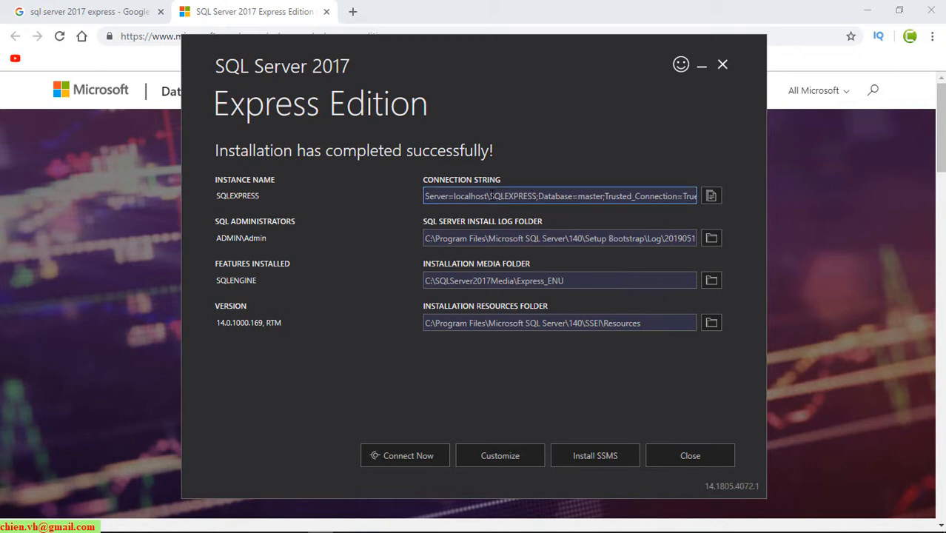
{"action": "left_click_drag", "start_coordinate": [490, 196], "coordinate": [573, 231]}
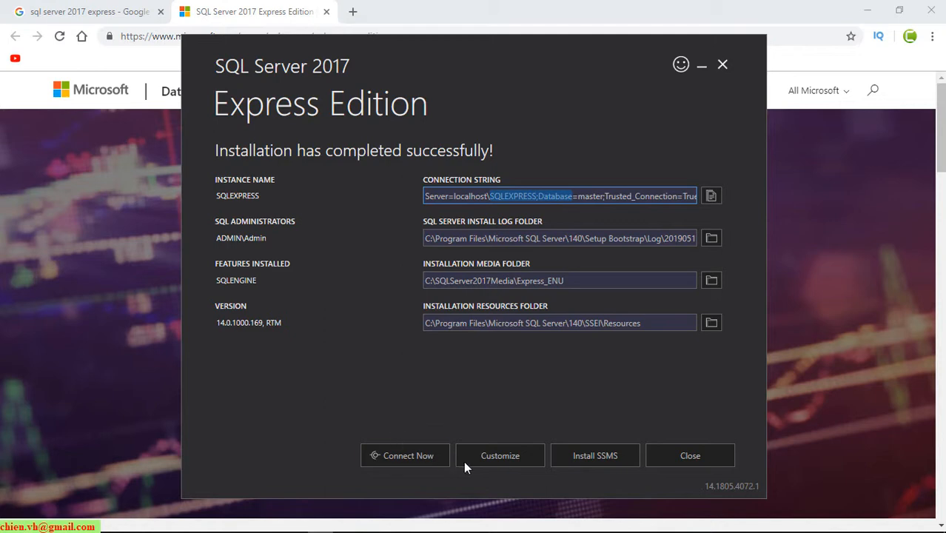
{"action": "left_click", "coordinate": [604, 457]}
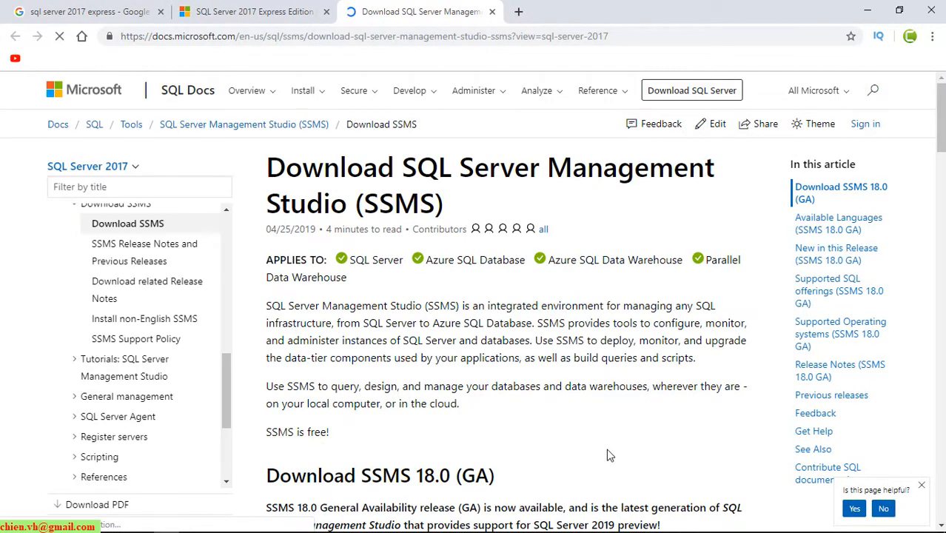
Examine the SSMS 18.0 download page, including its available languages, supported SQL offerings, operating systems and release notes.
{"action": "left_click_drag", "start_coordinate": [267, 172], "coordinate": [486, 213]}
{"action": "scroll", "coordinate": [511, 264], "scroll_direction": "down", "scroll_amount": 4}
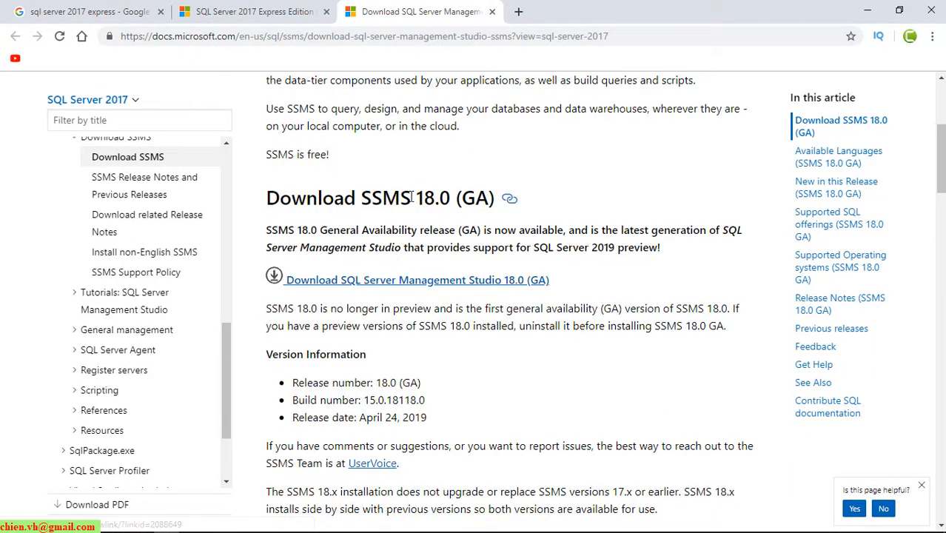
{"action": "scroll", "coordinate": [487, 270], "scroll_direction": "down", "scroll_amount": 5}
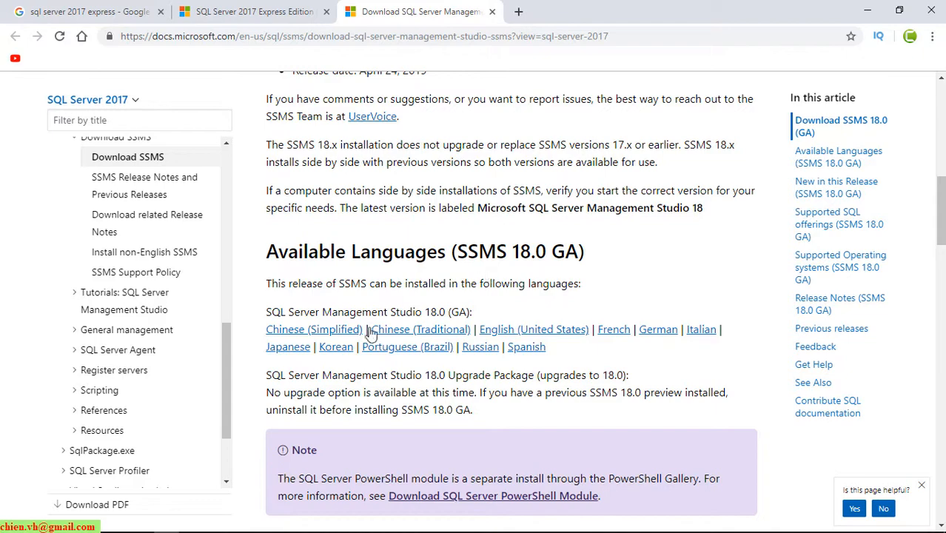
{"action": "scroll", "coordinate": [363, 334], "scroll_direction": "down", "scroll_amount": 4}
{"action": "scroll", "coordinate": [362, 329], "scroll_direction": "down", "scroll_amount": 4}
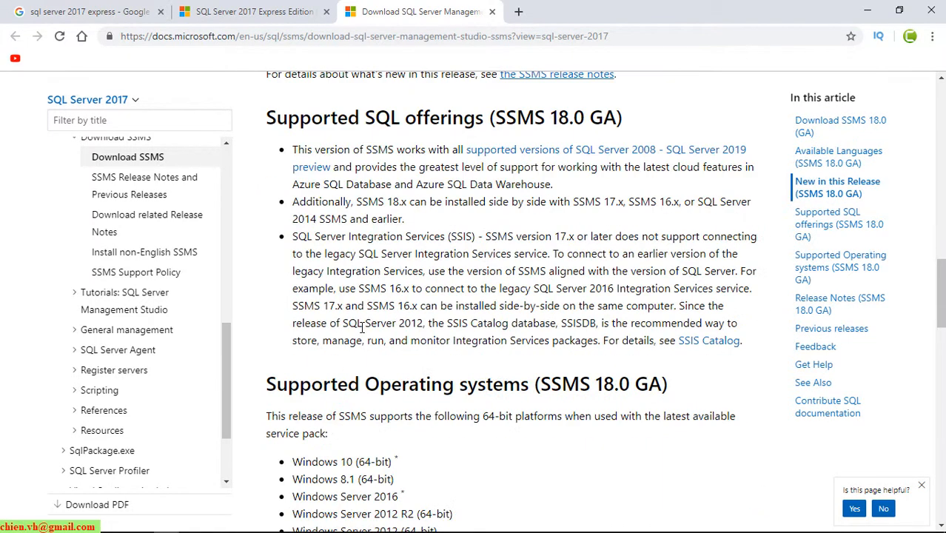
{"action": "scroll", "coordinate": [362, 329], "scroll_direction": "down", "scroll_amount": 3}
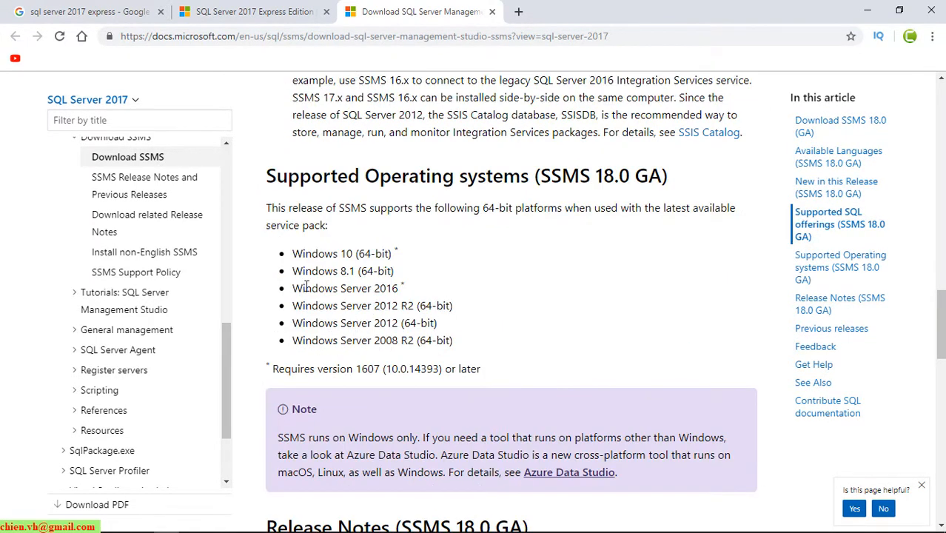
{"action": "scroll", "coordinate": [500, 307], "scroll_direction": "down", "scroll_amount": 6}
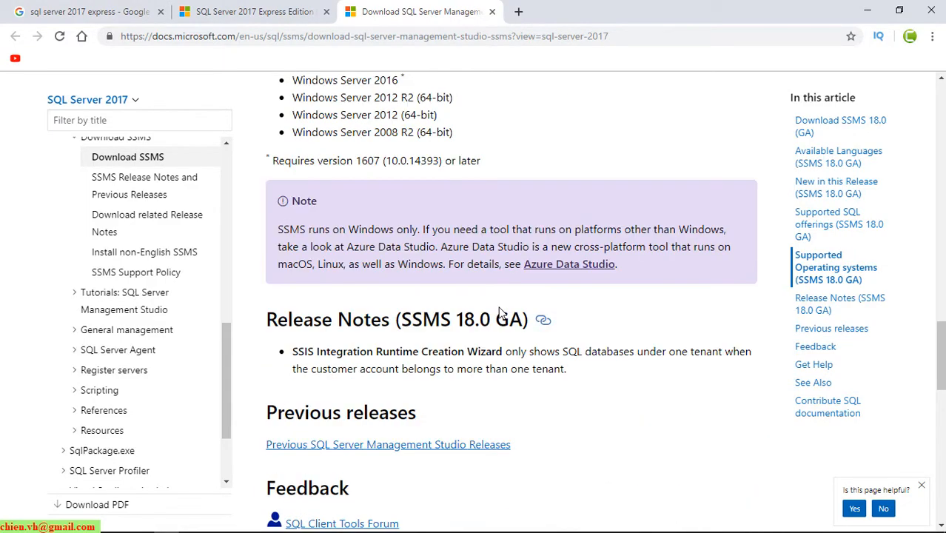
{"action": "scroll", "coordinate": [500, 307], "scroll_direction": "down", "scroll_amount": 8}
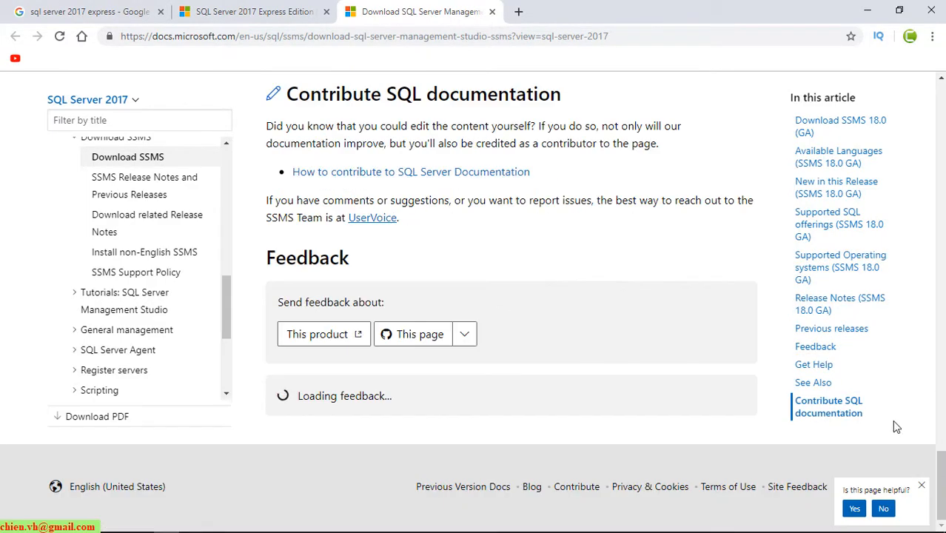
Download SQL Server Management Studio 18.0 (GA) and remove SQLServer2017-SSEI-Expr.exe from the browser's download list.
{"action": "mouse_move", "coordinate": [942, 477]}
{"action": "left_mouse_down"}
{"action": "mouse_move", "coordinate": [941, 119]}
{"action": "mouse_move", "coordinate": [942, 161]}
{"action": "left_mouse_up"}
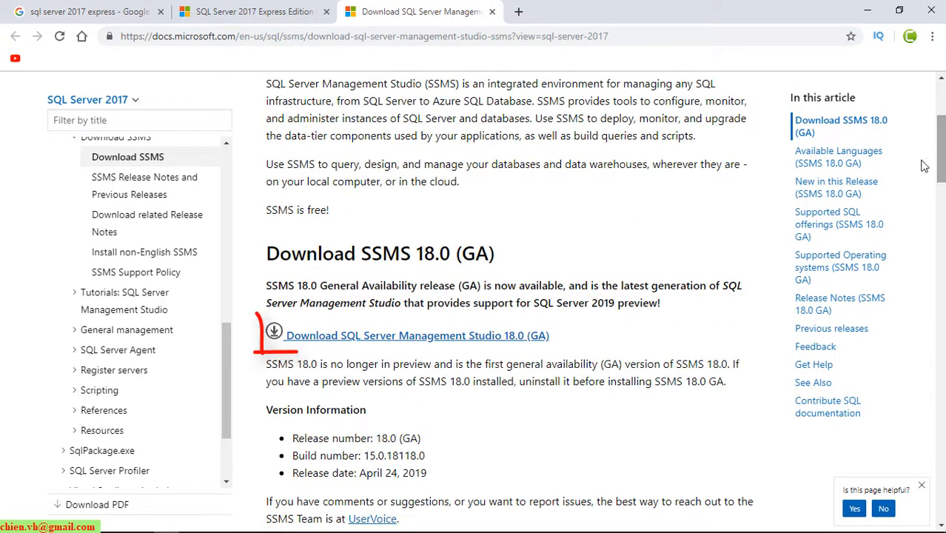
{"action": "left_click", "coordinate": [447, 337]}
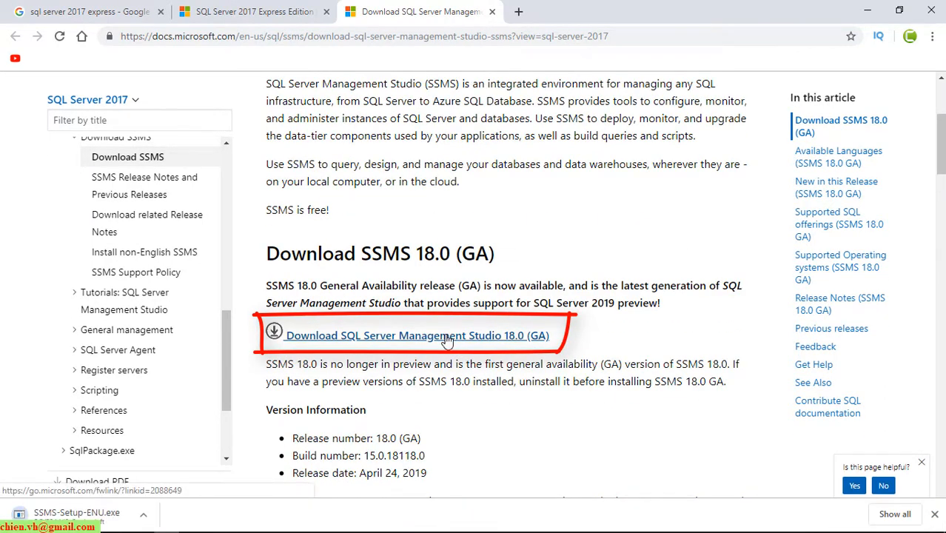
{"action": "scroll", "coordinate": [420, 398], "scroll_direction": "down", "scroll_amount": 5}
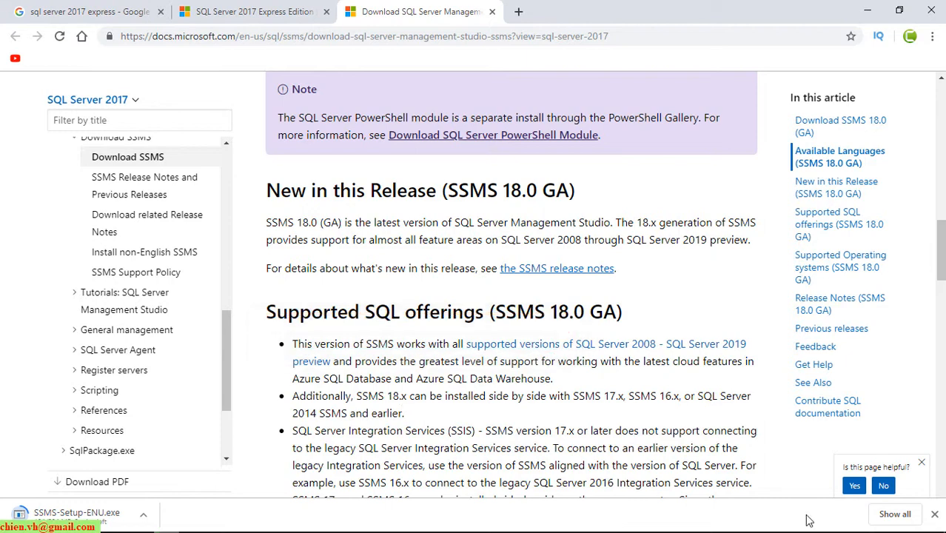
{"action": "left_click", "coordinate": [895, 514]}
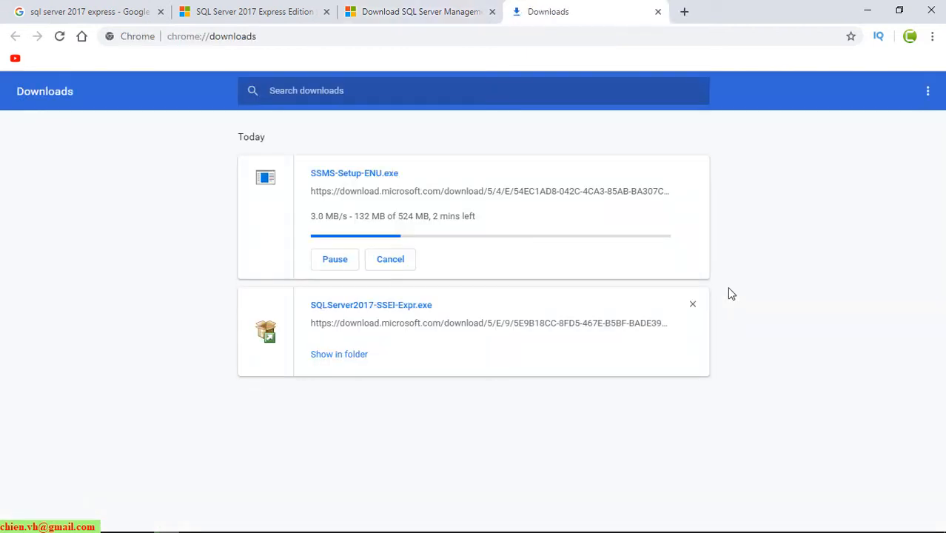
{"action": "left_click", "coordinate": [693, 305]}
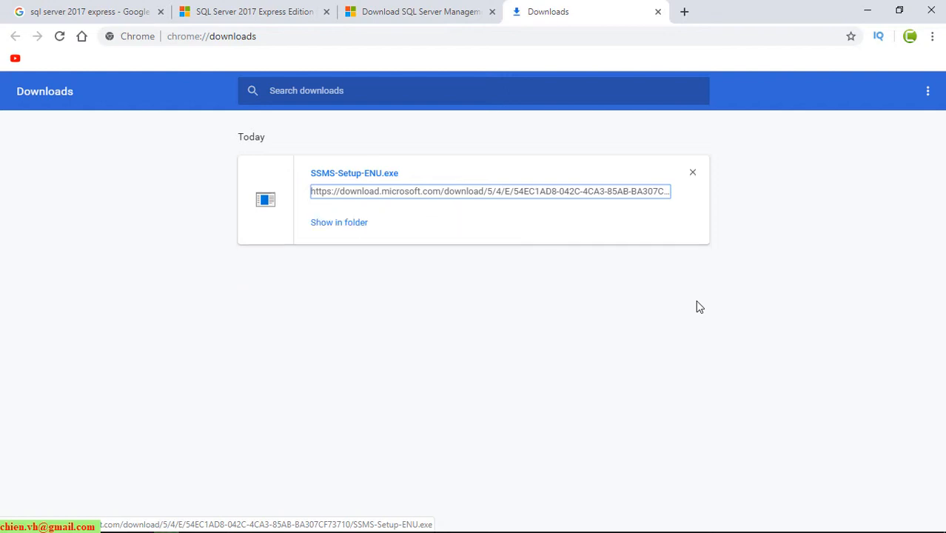
Run SSMS-Setup-ENU.exe, install Management Studio in the default location and close the setup without restarting.
{"action": "left_click", "coordinate": [367, 176]}
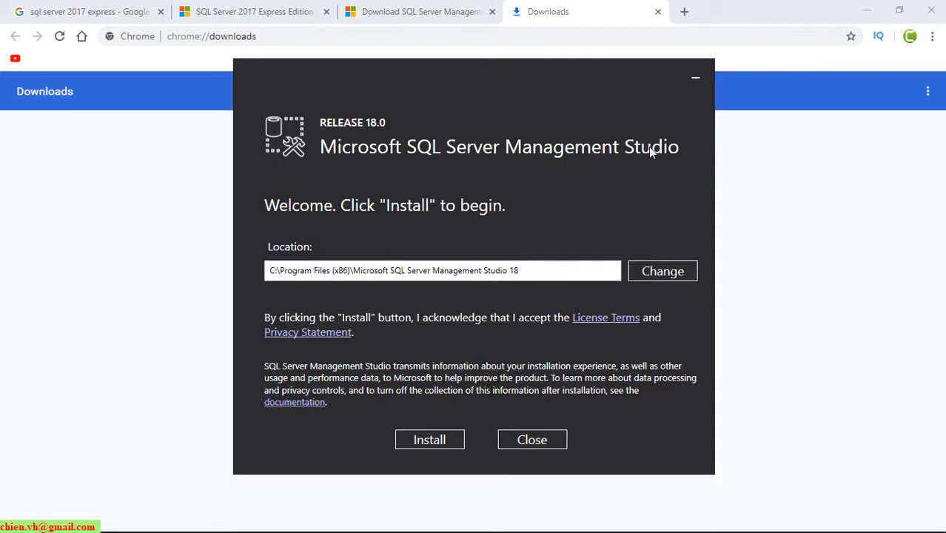
{"action": "left_click", "coordinate": [428, 441]}
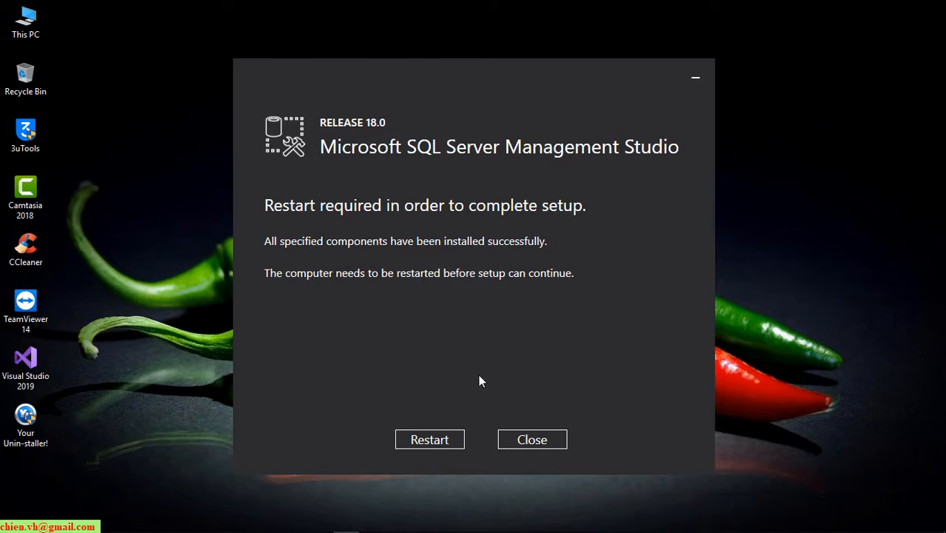
{"action": "left_click", "coordinate": [534, 440]}
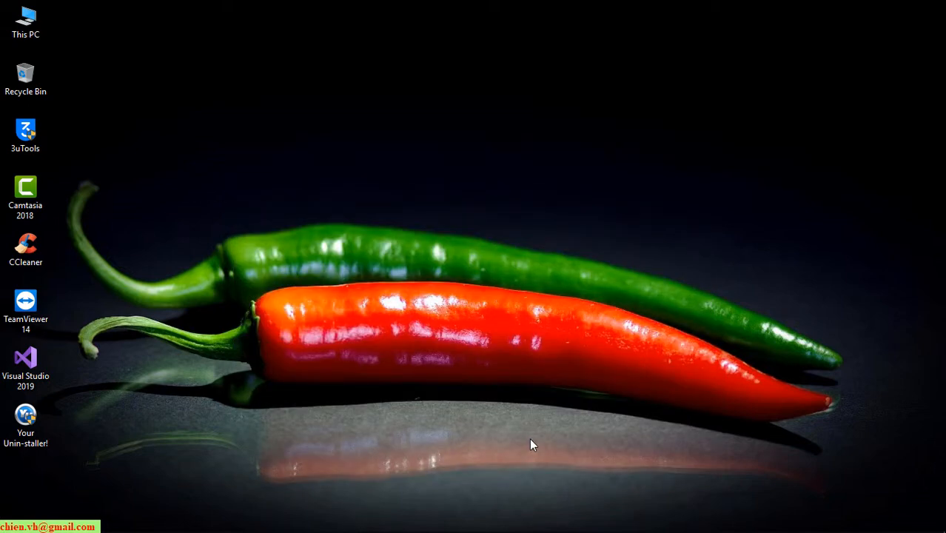
Open the file location of Microsoft SQL Server Management Studio from the Microsoft SQL Server Tools 18 program group.
{"action": "left_click", "coordinate": [12, 527]}
{"action": "scroll", "coordinate": [128, 351], "scroll_direction": "down", "scroll_amount": 10}
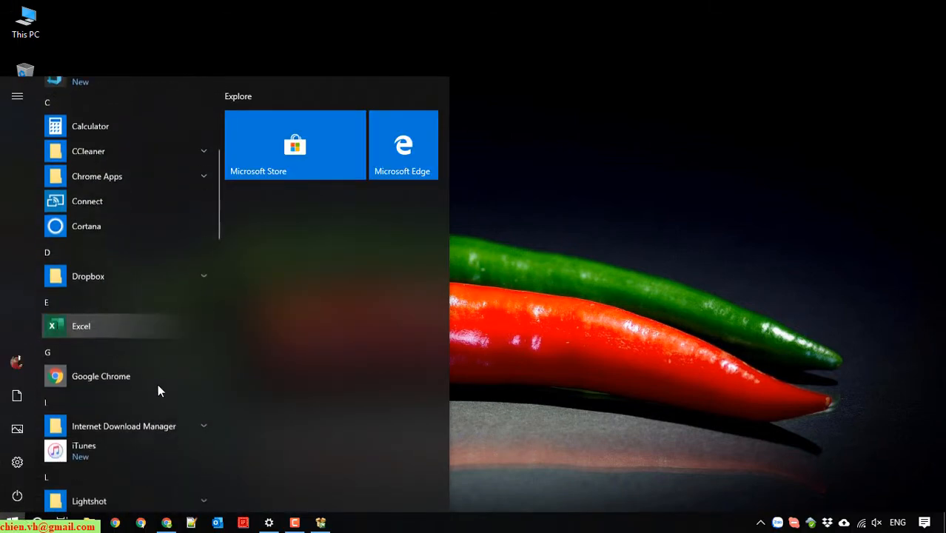
{"action": "scroll", "coordinate": [156, 393], "scroll_direction": "down", "scroll_amount": 4}
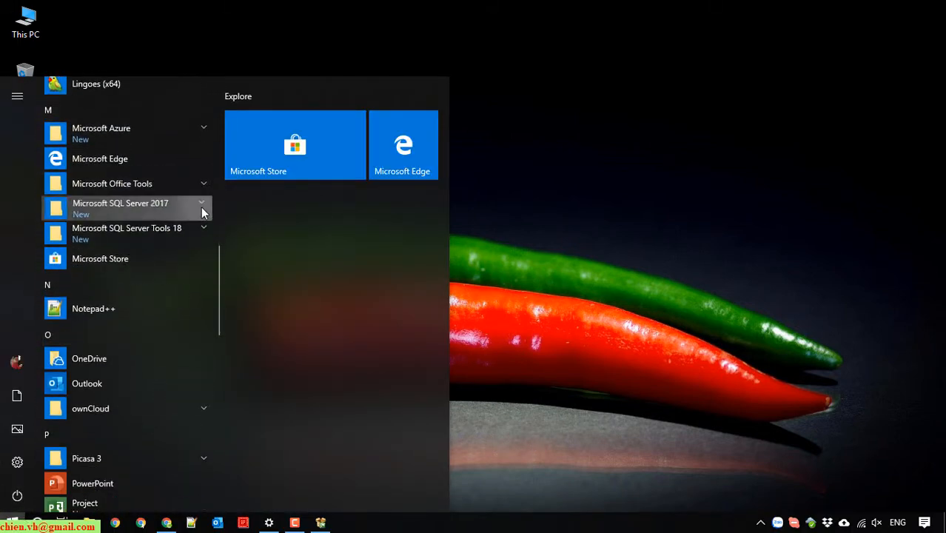
{"action": "left_click", "coordinate": [203, 209]}
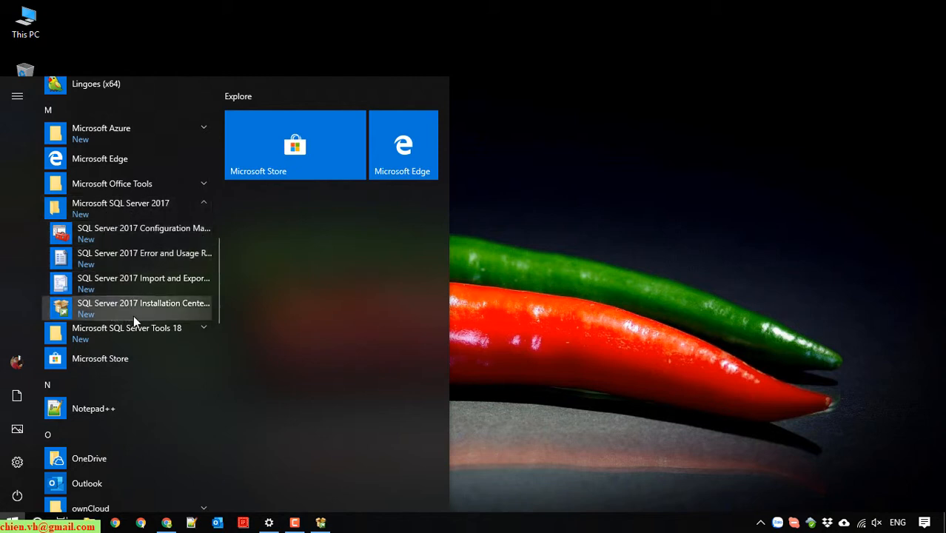
{"action": "left_click", "coordinate": [205, 328]}
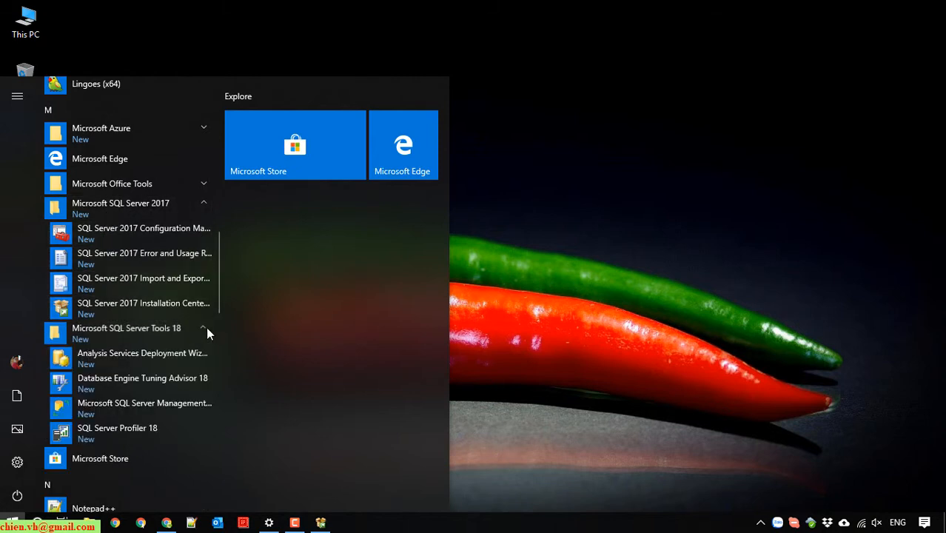
{"action": "right_click", "coordinate": [156, 404]}
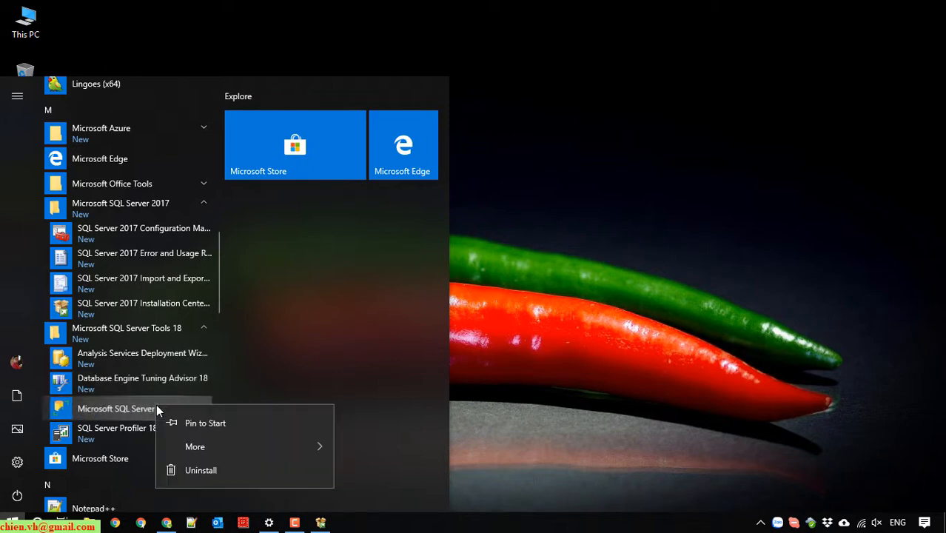
{"action": "mouse_move", "coordinate": [217, 447]}
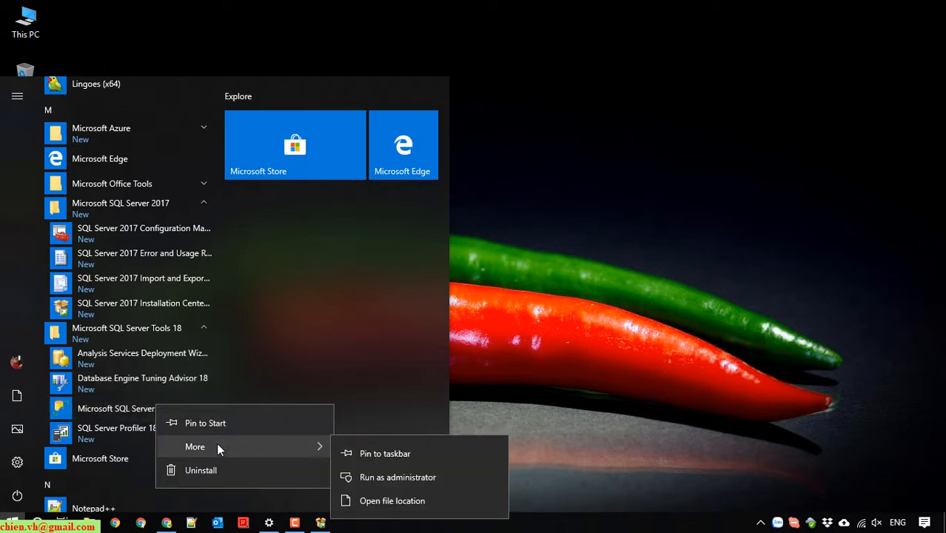
{"action": "left_click", "coordinate": [407, 498]}
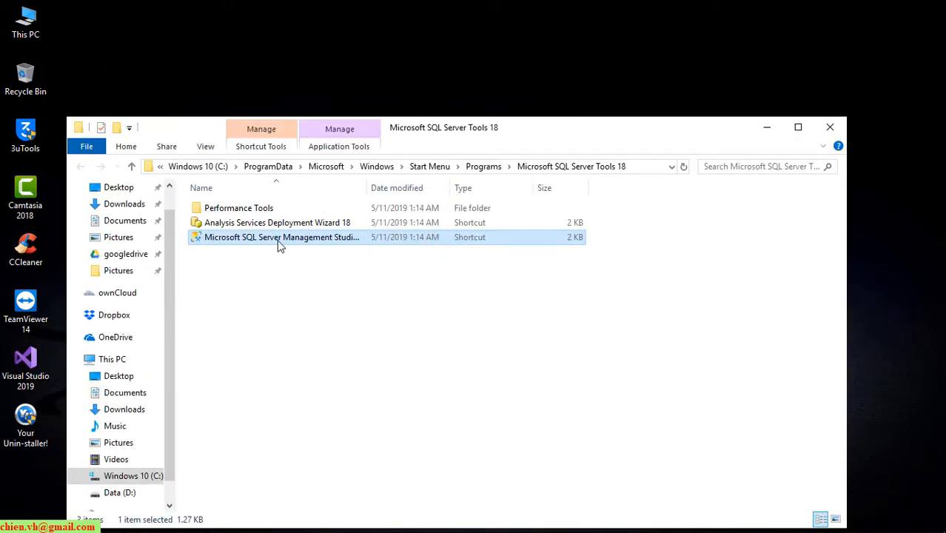
Create a desktop shortcut for Microsoft SQL Server Management Studio and close the folder window.
{"action": "right_click", "coordinate": [279, 246]}
{"action": "mouse_move", "coordinate": [348, 419]}
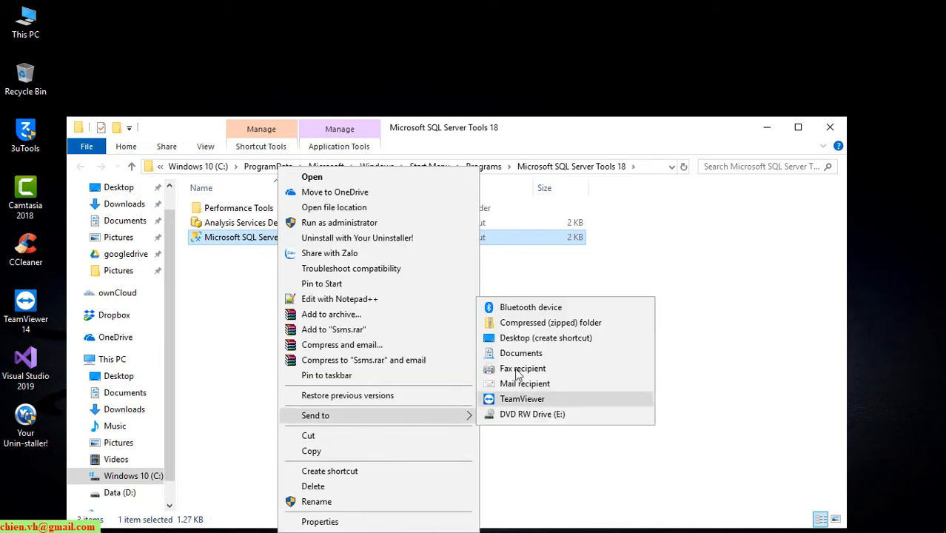
{"action": "left_click", "coordinate": [512, 339]}
{"action": "left_click", "coordinate": [830, 128]}
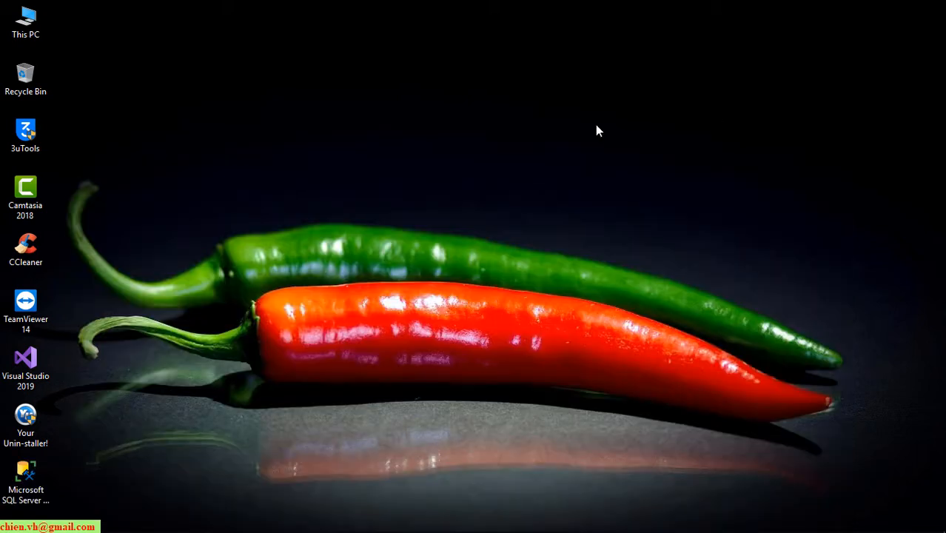
Launch SQL Server Management Studio from the desktop and connect to ADMIN\SQLEXPRESS using Windows Authentication.
{"action": "double_click", "coordinate": [37, 475]}
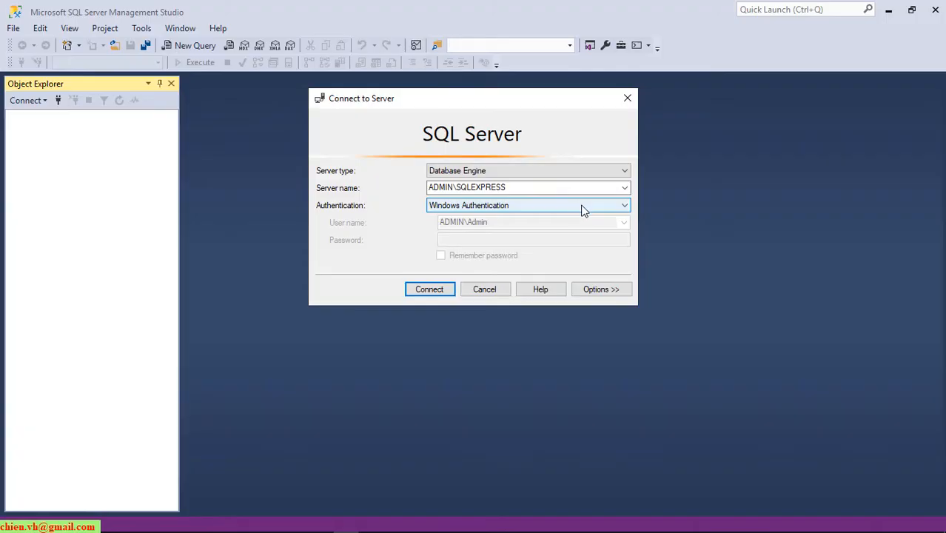
{"action": "left_click", "coordinate": [580, 206]}
{"action": "left_click", "coordinate": [580, 216]}
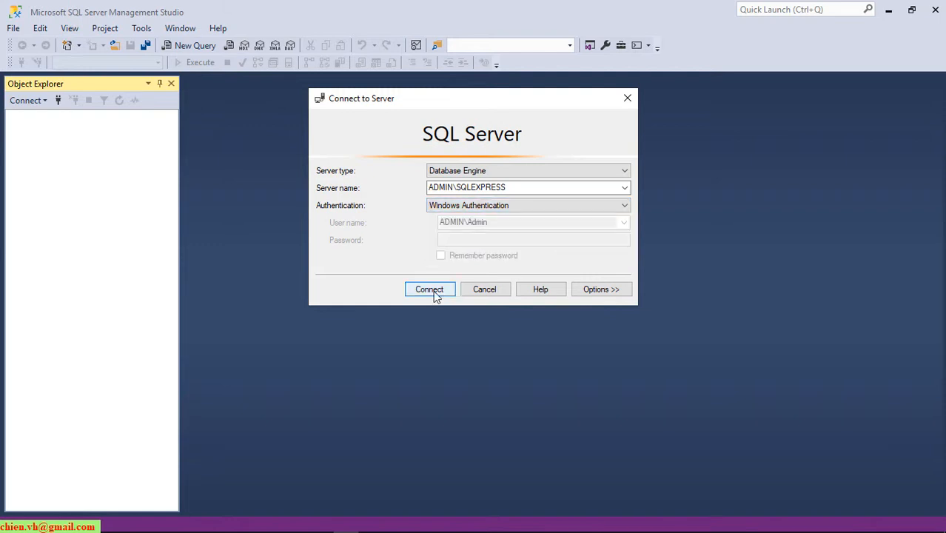
{"action": "left_click", "coordinate": [435, 293]}
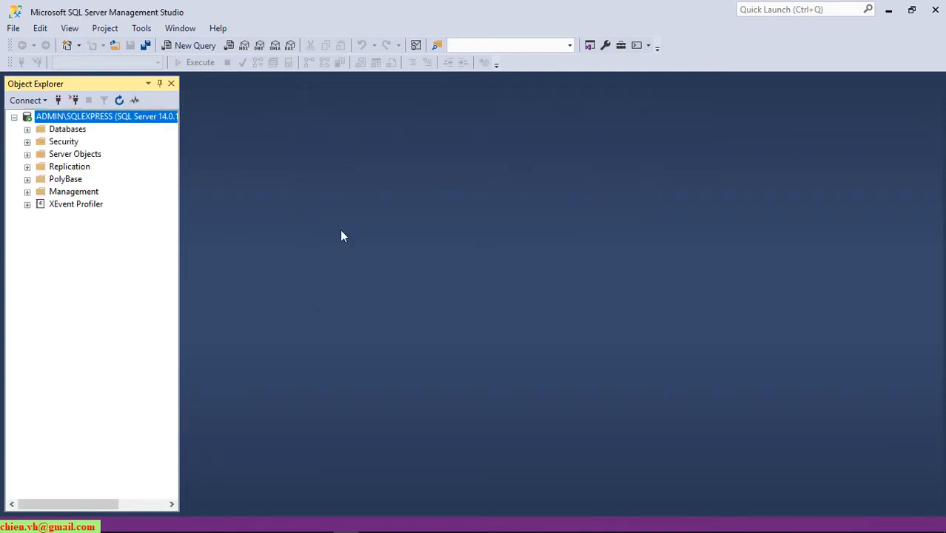
Widen the Object Explorer and look through the system databases, examining the contents of model and master, including master's tables and views.
{"action": "left_click_drag", "start_coordinate": [182, 151], "coordinate": [221, 151]}
{"action": "left_click", "coordinate": [28, 130]}
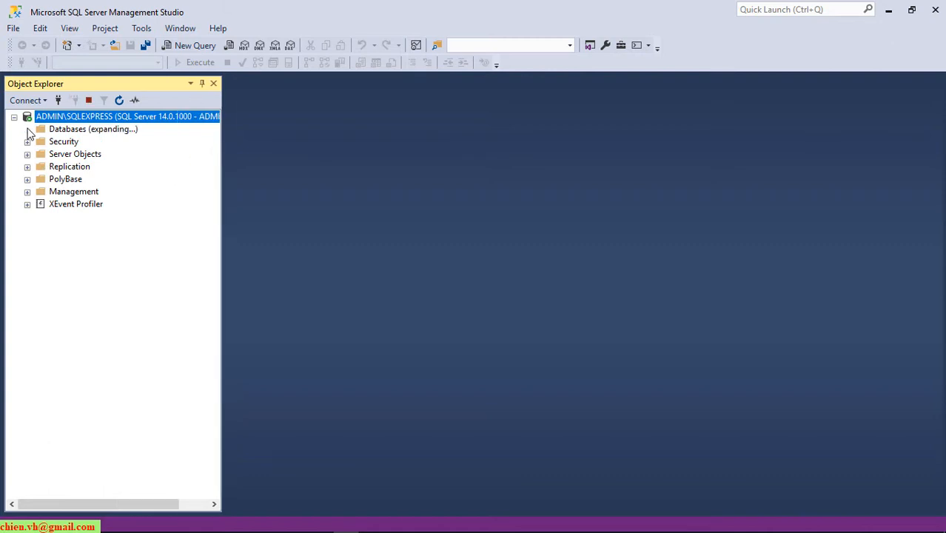
{"action": "left_click", "coordinate": [41, 141]}
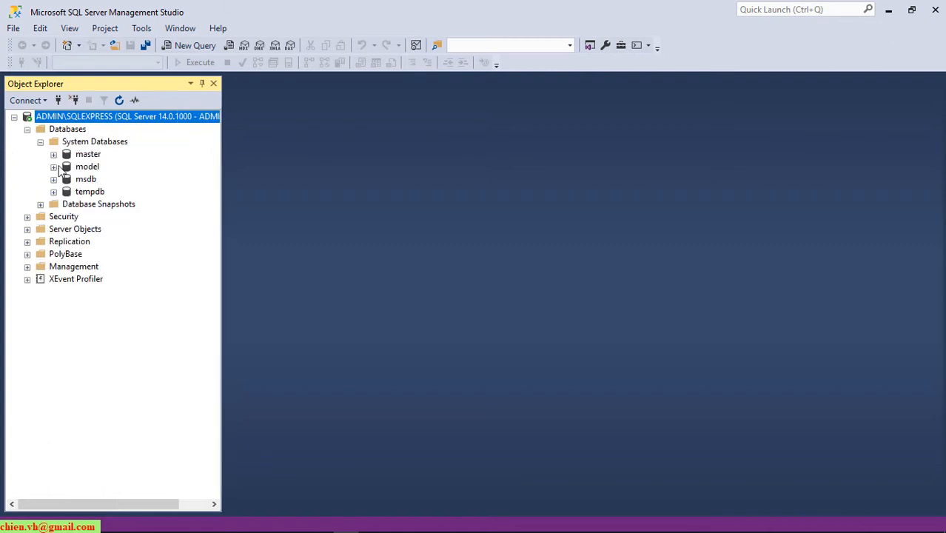
{"action": "left_click", "coordinate": [54, 167]}
{"action": "left_click", "coordinate": [67, 180]}
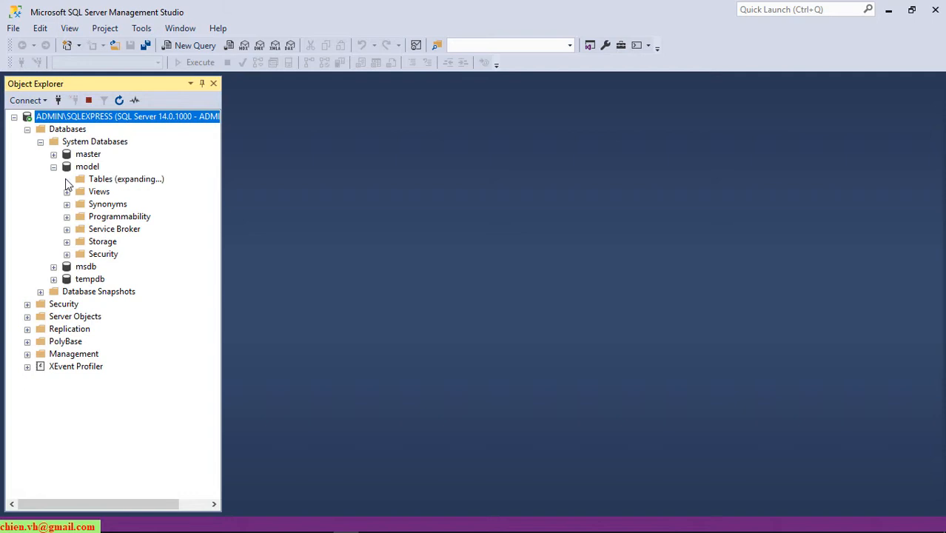
{"action": "left_click", "coordinate": [54, 167]}
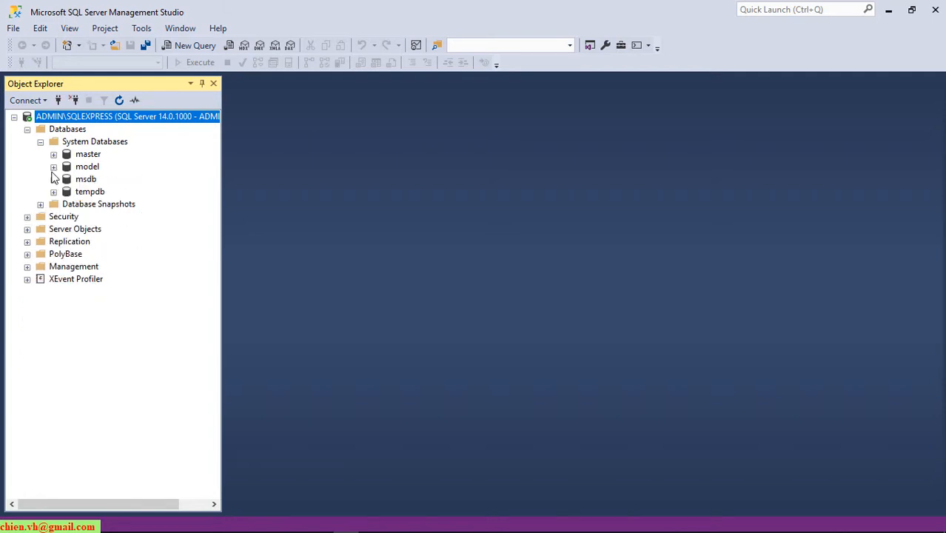
{"action": "left_click", "coordinate": [54, 154]}
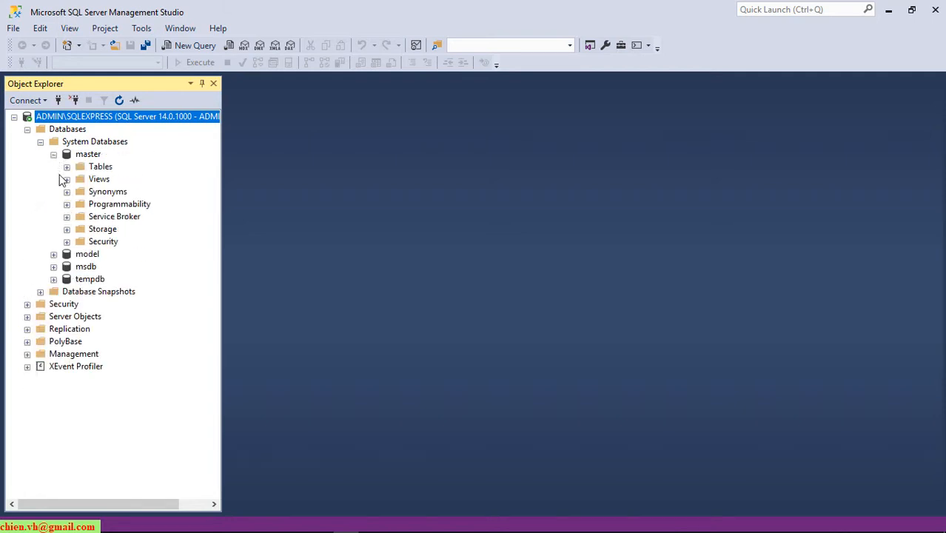
{"action": "left_click", "coordinate": [66, 168]}
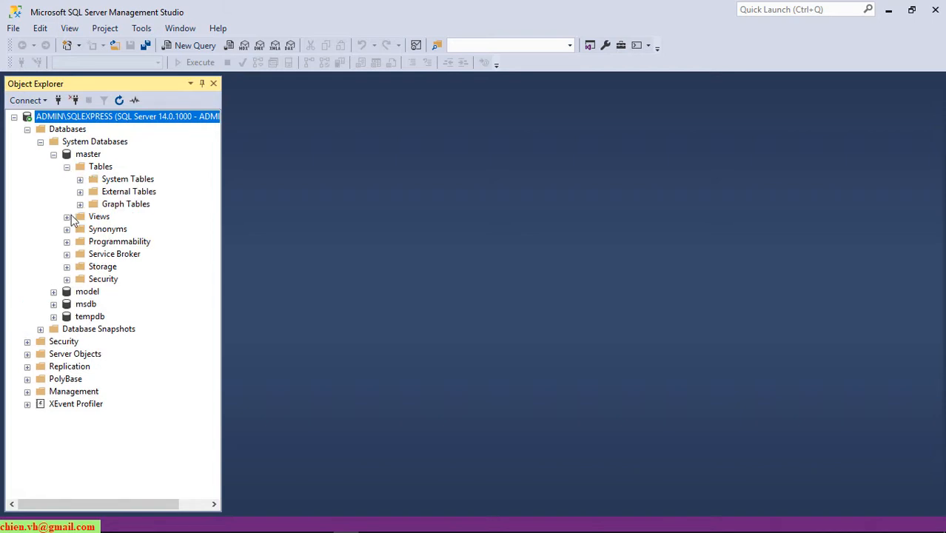
{"action": "left_click", "coordinate": [66, 216]}
{"action": "left_click", "coordinate": [53, 154]}
{"action": "left_click", "coordinate": [41, 141]}
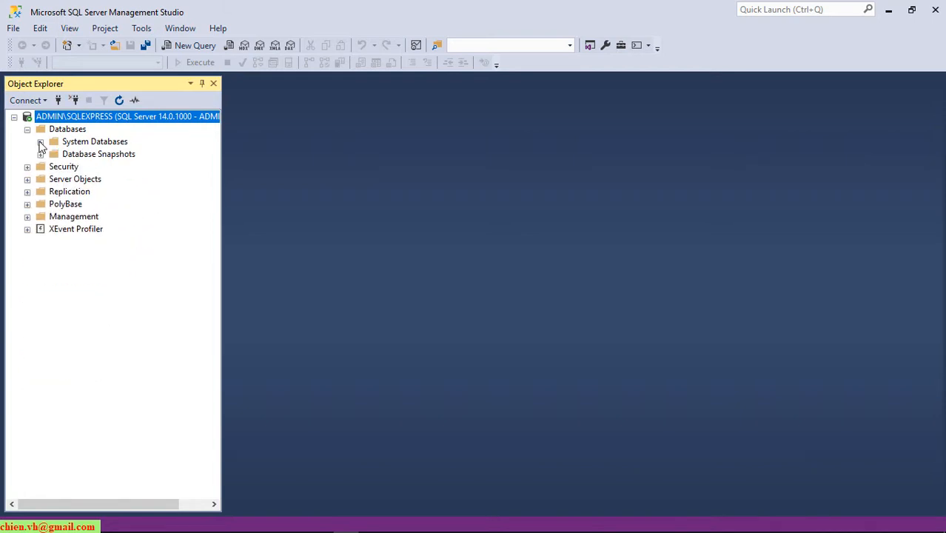
Open the sa login's properties, turn off Enforce password policy, and enter and confirm a new password.
{"action": "left_click", "coordinate": [27, 168]}
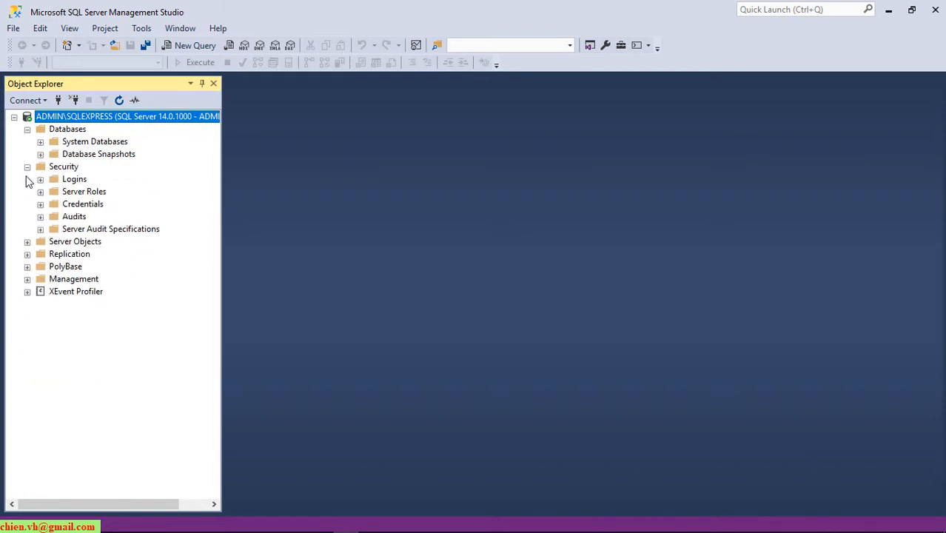
{"action": "left_click", "coordinate": [41, 180]}
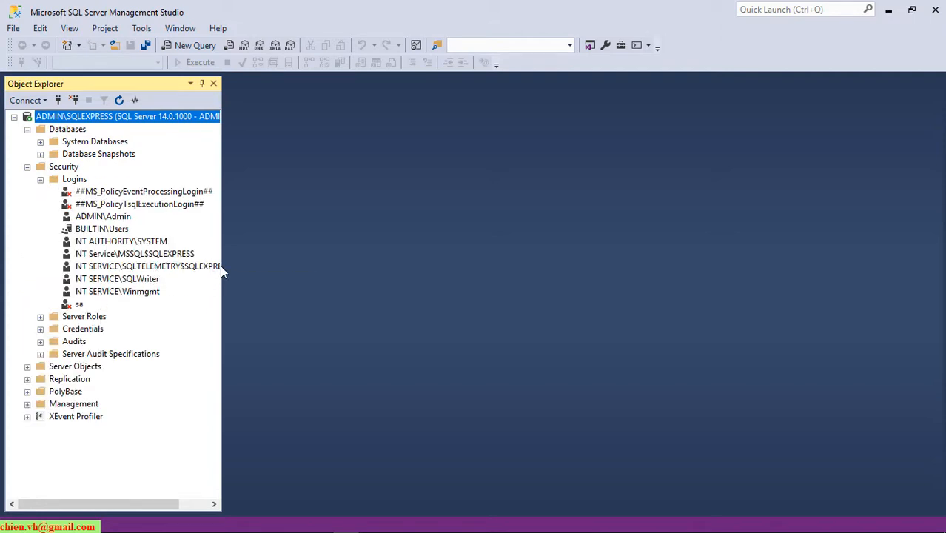
{"action": "left_click", "coordinate": [80, 303]}
{"action": "right_click", "coordinate": [79, 305]}
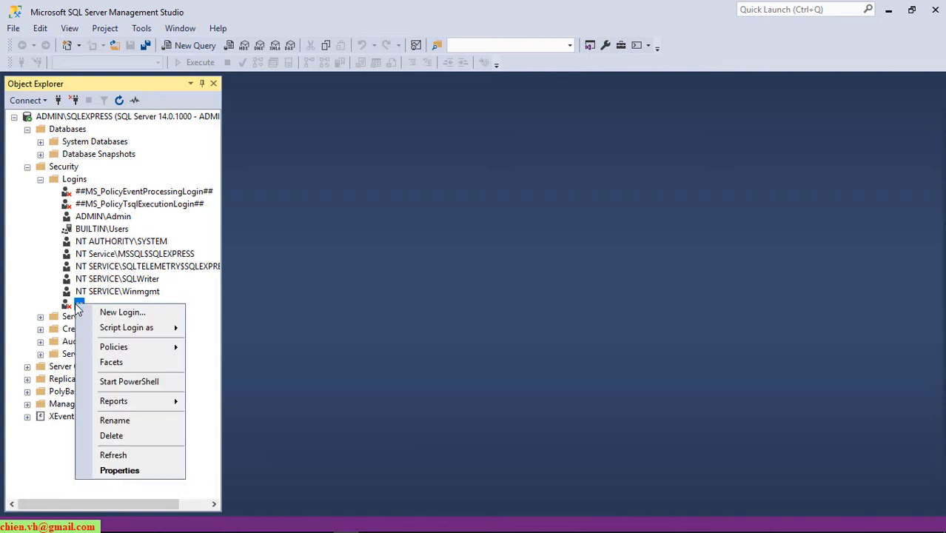
{"action": "left_click", "coordinate": [131, 470]}
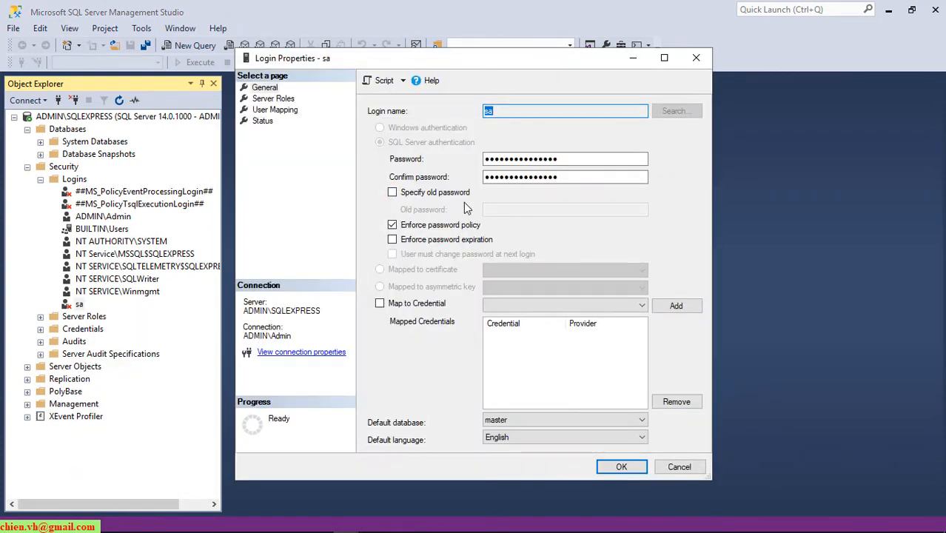
{"action": "left_click_drag", "start_coordinate": [564, 159], "coordinate": [343, 152]}
{"action": "left_click", "coordinate": [430, 222]}
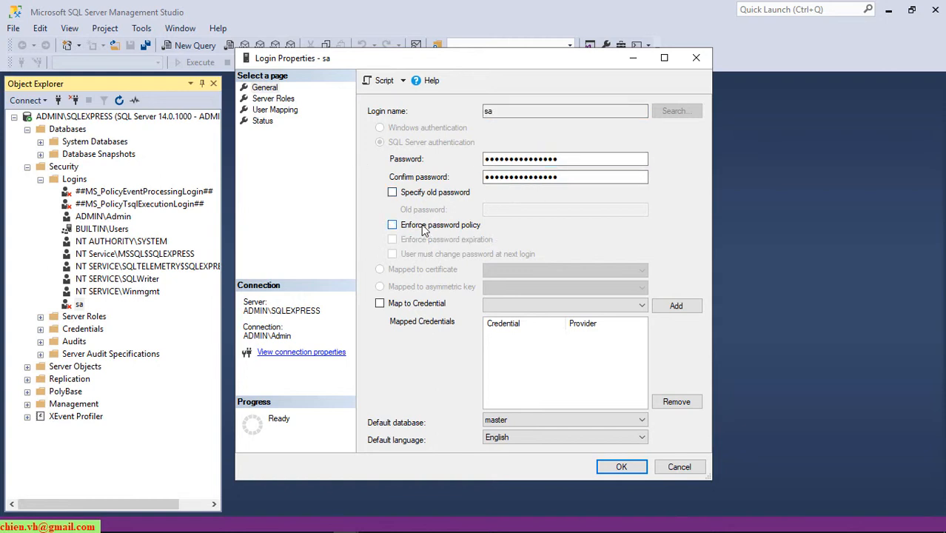
{"action": "type", "text": "1"}
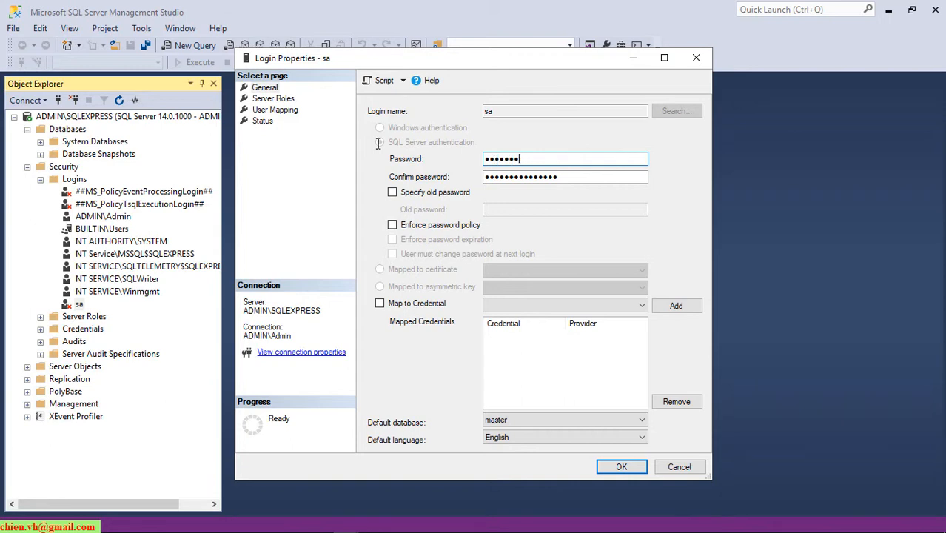
{"action": "key", "text": "Tab"}
{"action": "type", "text": "1"}
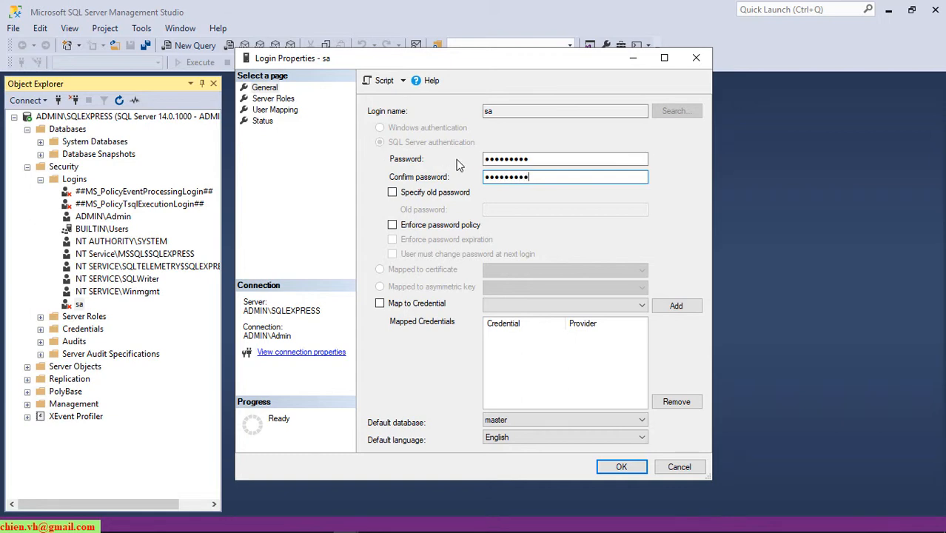
Check the sa login's server roles and user mapping, set the login status to Enabled, and apply the changes.
{"action": "left_click", "coordinate": [274, 98]}
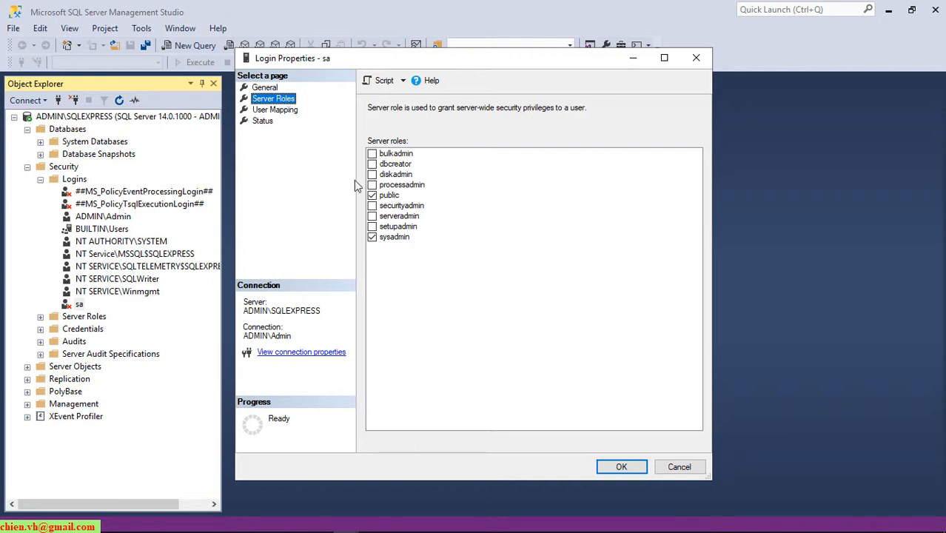
{"action": "left_click", "coordinate": [276, 111]}
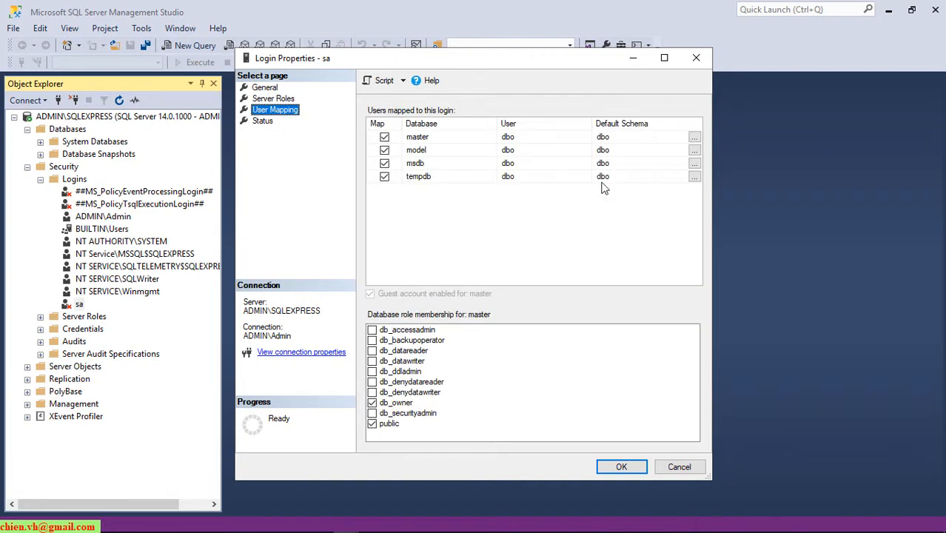
{"action": "left_click", "coordinate": [262, 123]}
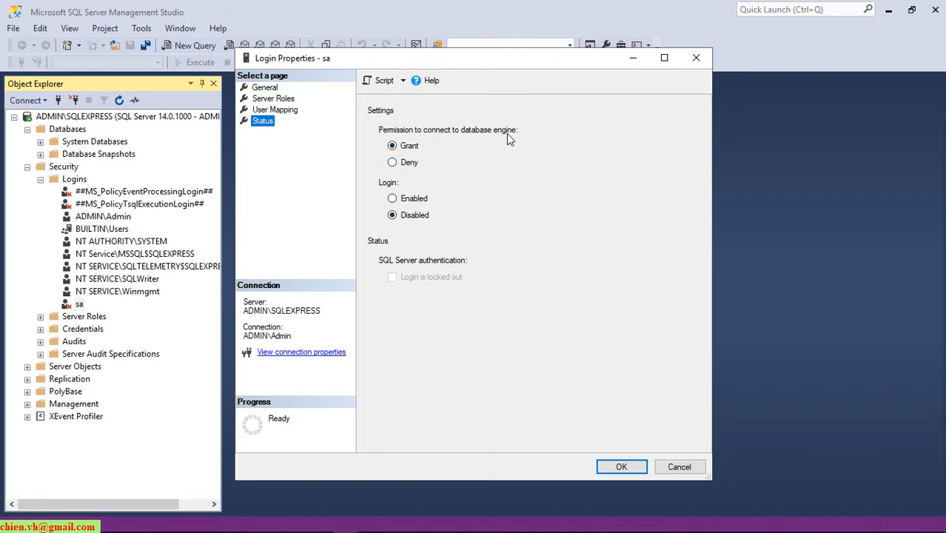
{"action": "left_click", "coordinate": [392, 199]}
{"action": "left_click", "coordinate": [624, 466]}
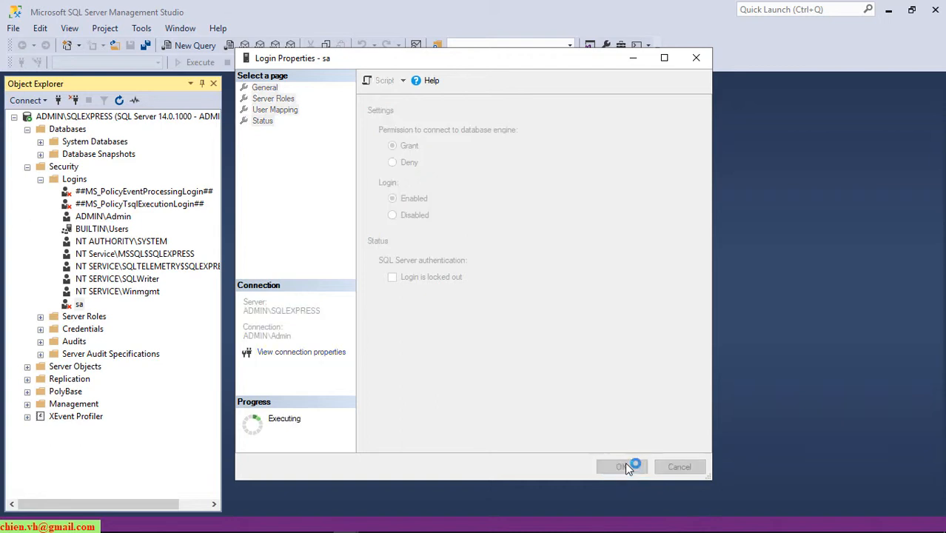
Set the server authentication of ADMIN\SQLEXPRESS to SQL Server and Windows Authentication mode and acknowledge the restart notice.
{"action": "right_click", "coordinate": [64, 117]}
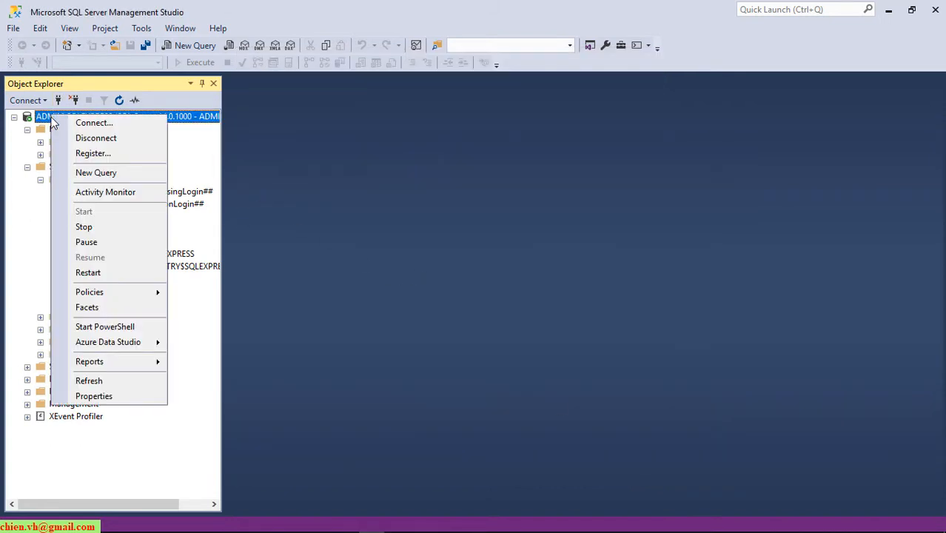
{"action": "left_click", "coordinate": [111, 393]}
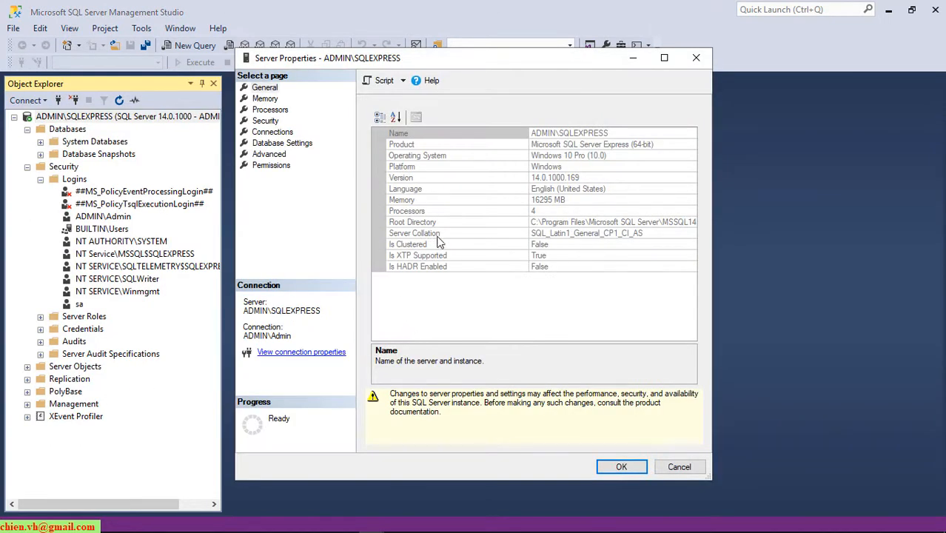
{"action": "left_click", "coordinate": [264, 99]}
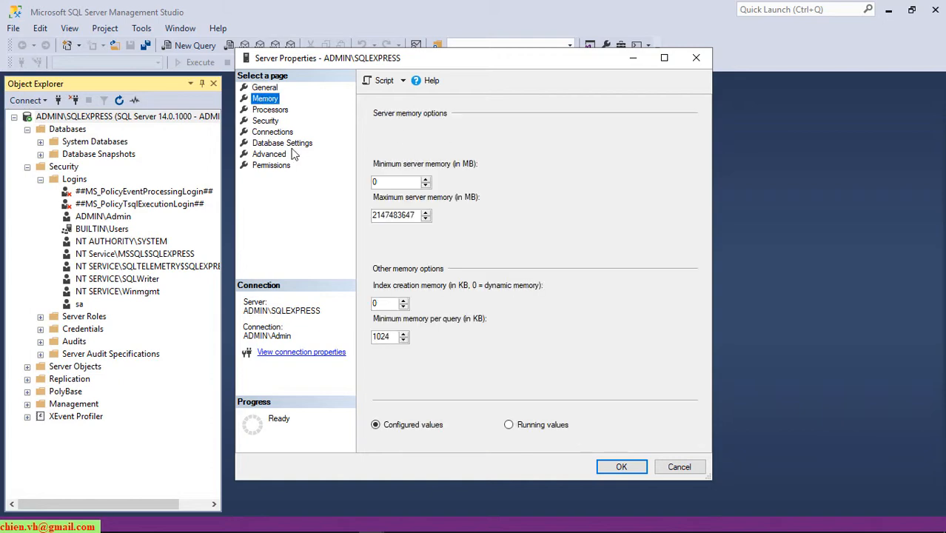
{"action": "left_click", "coordinate": [271, 110]}
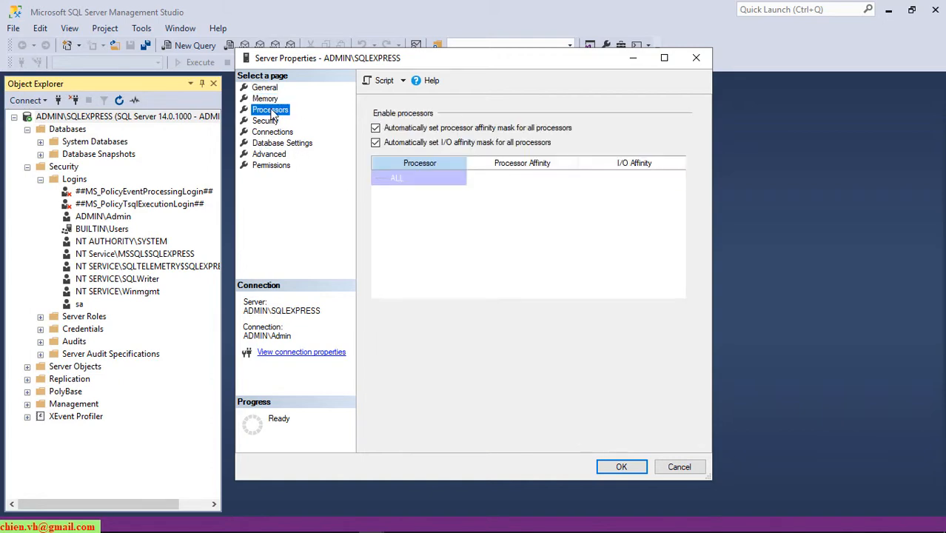
{"action": "left_click", "coordinate": [271, 124]}
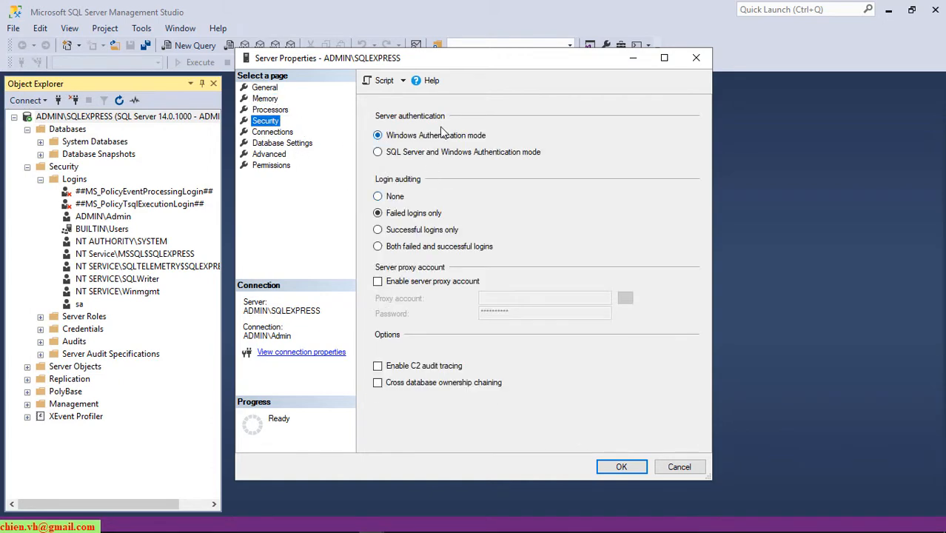
{"action": "left_click", "coordinate": [398, 152]}
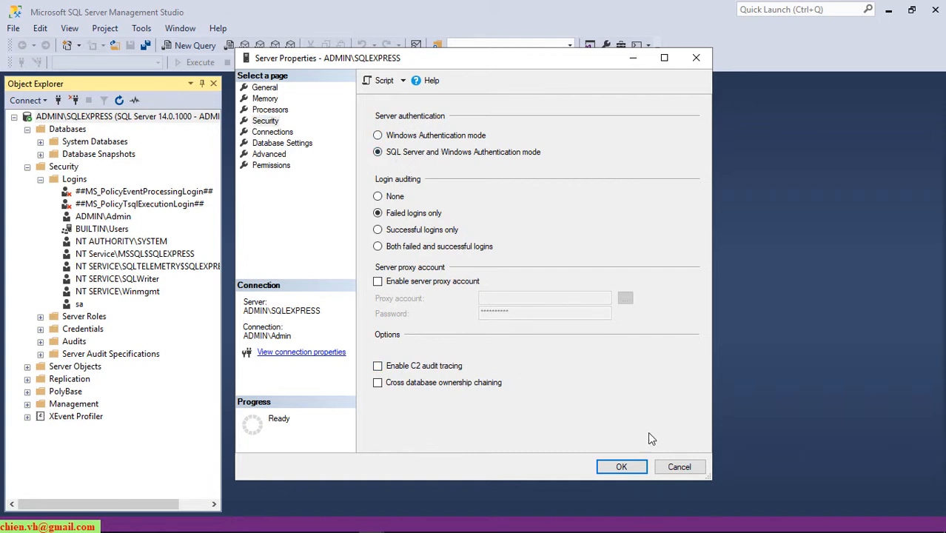
{"action": "left_click", "coordinate": [620, 467]}
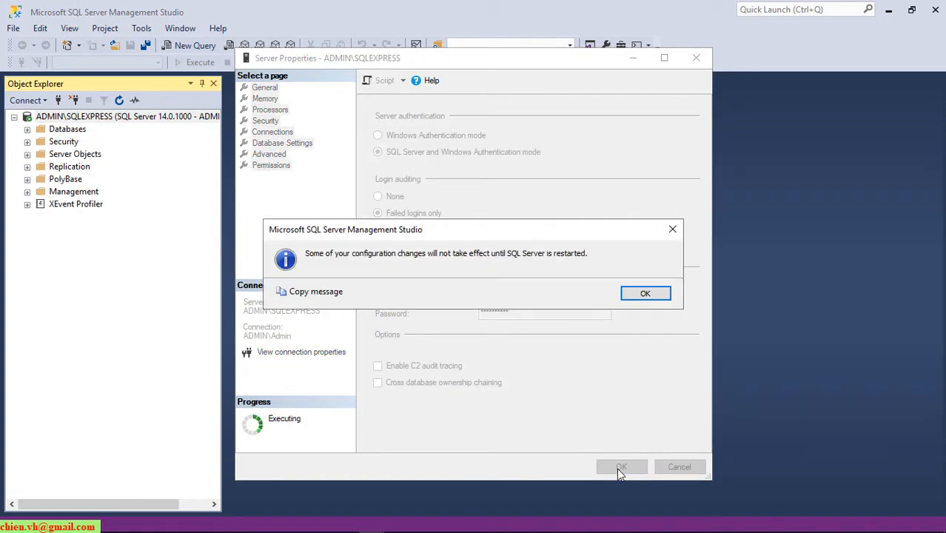
{"action": "left_click", "coordinate": [645, 294]}
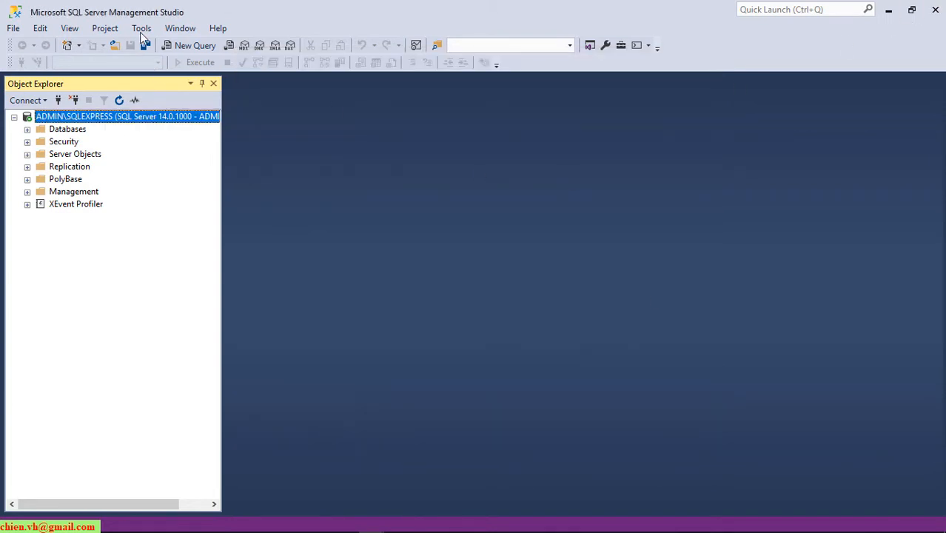
Disconnect from the server and open the Windows Services console by running services.msc.
{"action": "left_click", "coordinate": [73, 100]}
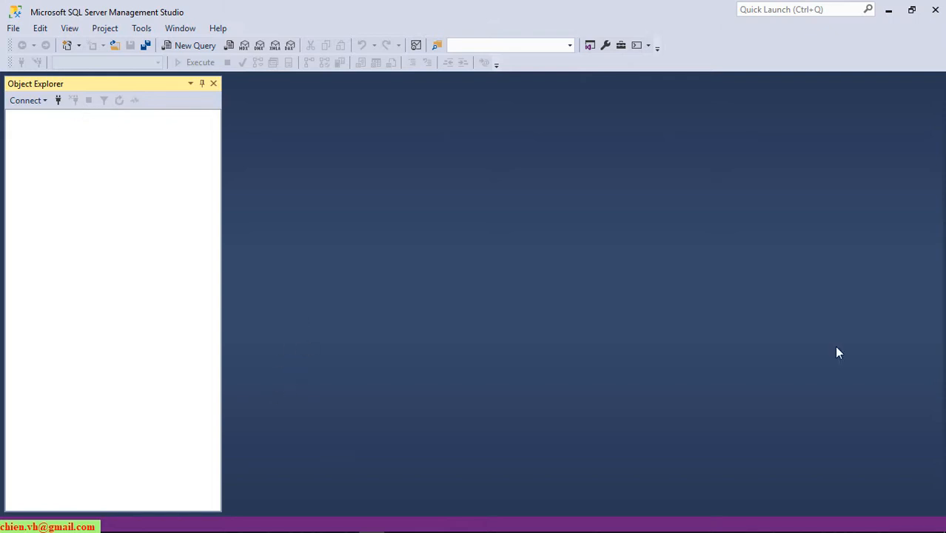
{"action": "key", "text": "super+r"}
{"action": "key", "text": "BackSpace"}
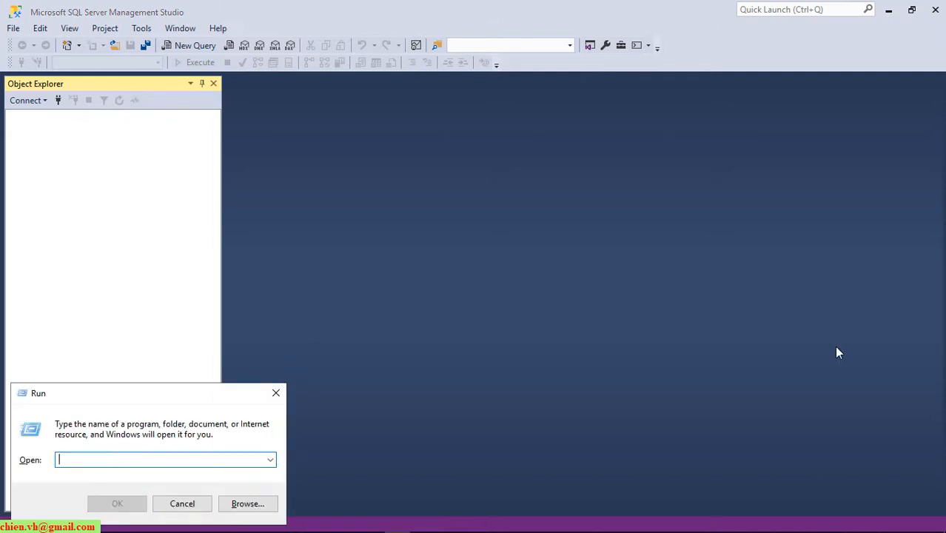
{"action": "type", "text": "servi"}
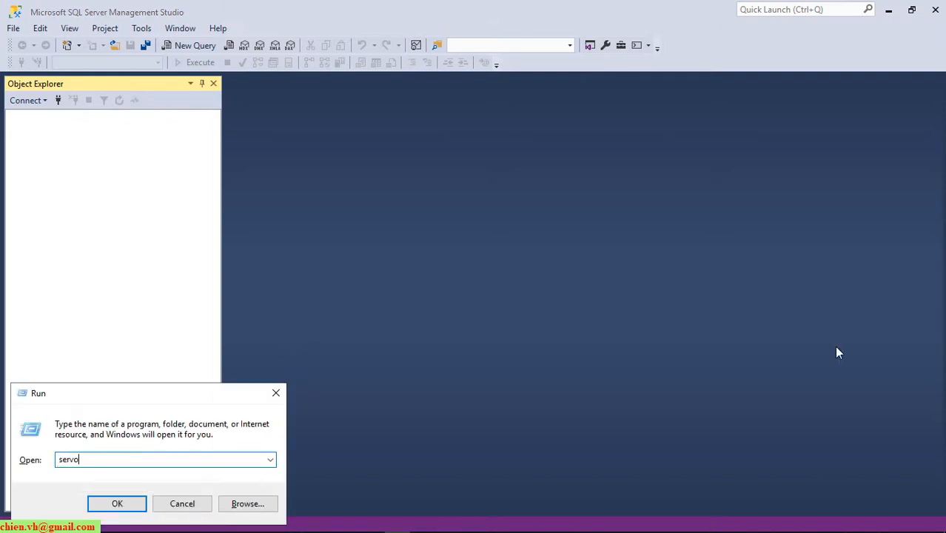
{"action": "type", "text": "ces.msc"}
{"action": "key", "text": "Return"}
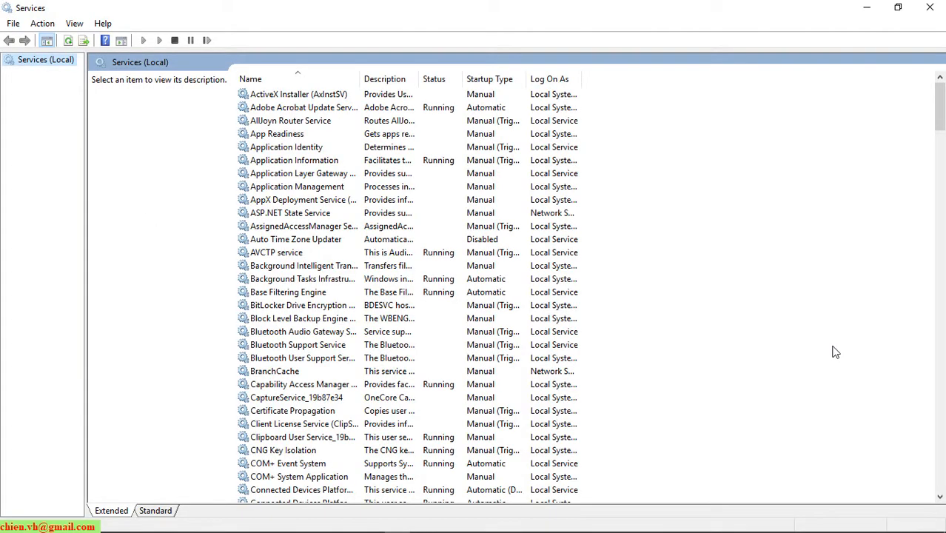
Restart the SQL Server (SQLEXPRESS) service and minimize the Services window.
{"action": "left_click", "coordinate": [254, 228]}
{"action": "key", "text": "s"}
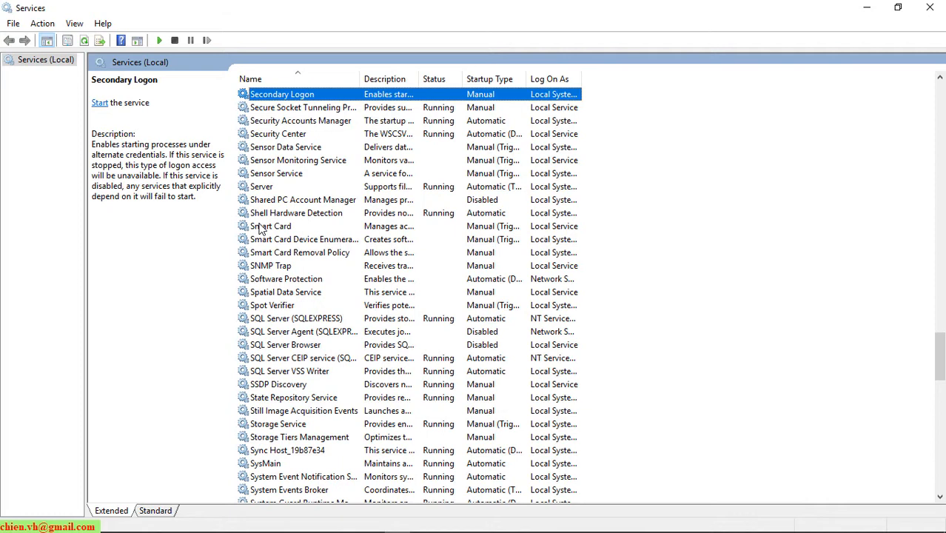
{"action": "left_click", "coordinate": [307, 318]}
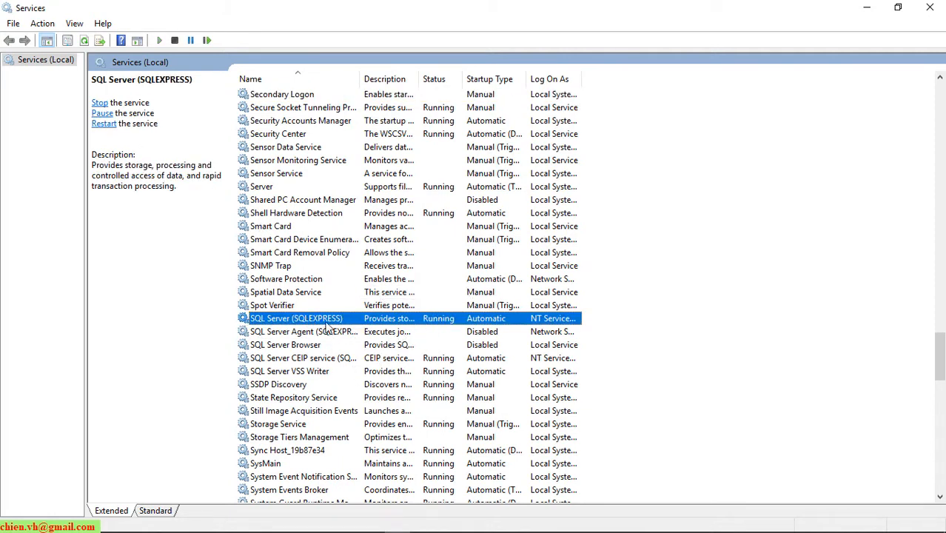
{"action": "double_click", "coordinate": [361, 79]}
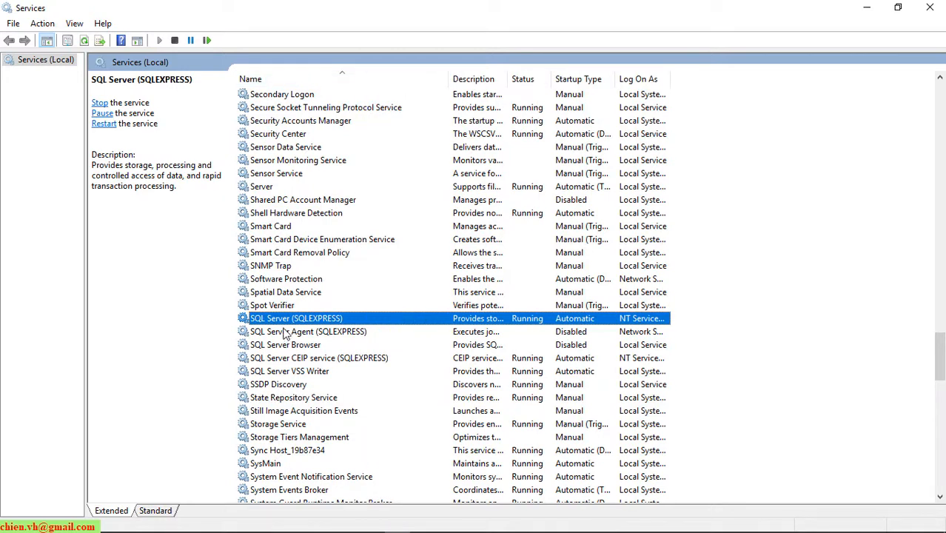
{"action": "right_click", "coordinate": [285, 323]}
{"action": "left_click", "coordinate": [335, 390]}
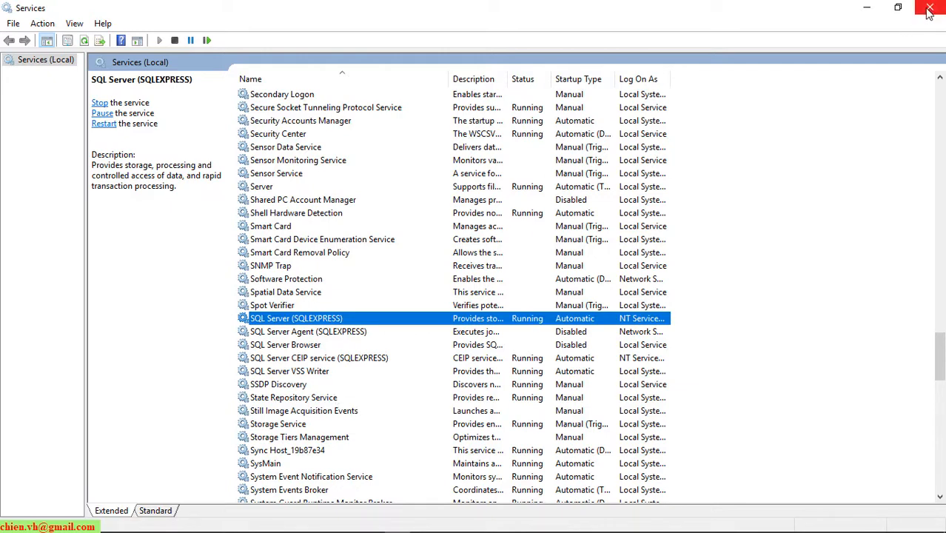
{"action": "left_click", "coordinate": [867, 7]}
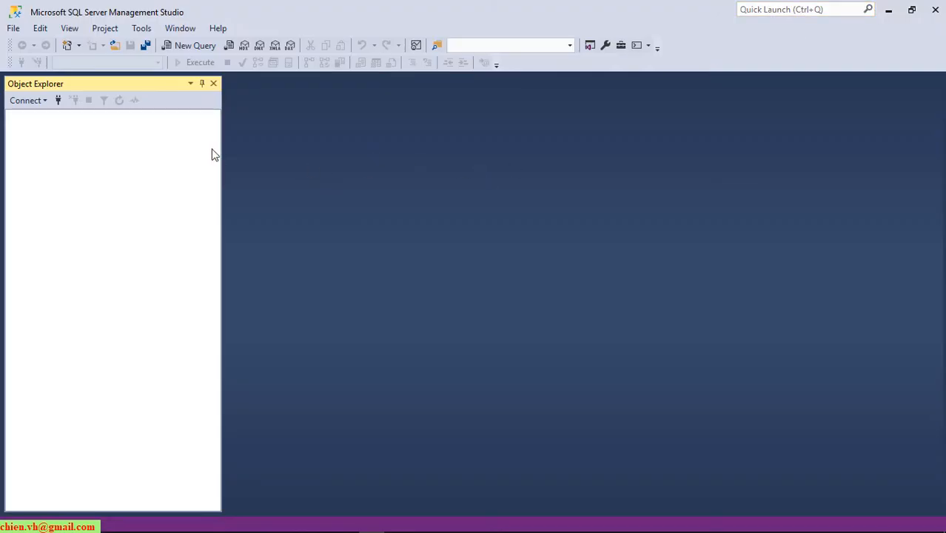
Connect to ADMIN\SQLEXPRESS using SQL Server Authentication with login sa, entering the account password and having it remembered.
{"action": "left_click", "coordinate": [59, 99]}
{"action": "left_click", "coordinate": [513, 207]}
{"action": "left_click", "coordinate": [485, 226]}
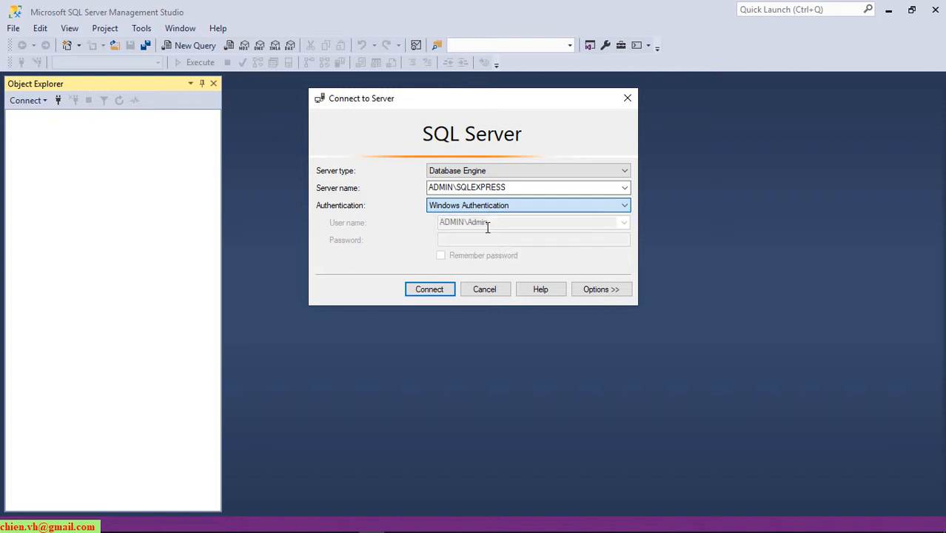
{"action": "left_click", "coordinate": [462, 222]}
{"action": "type", "text": "sa"}
{"action": "left_click", "coordinate": [456, 241]}
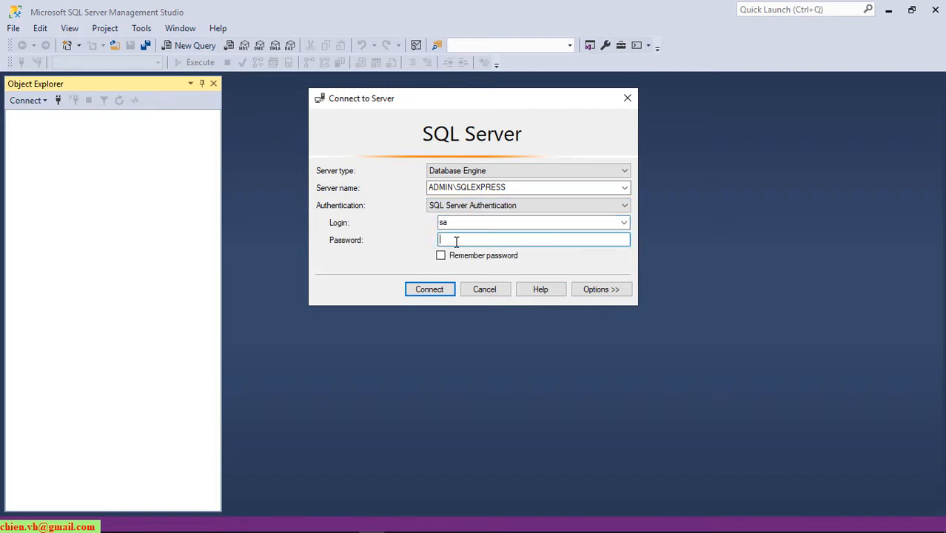
{"action": "type", "text": "1"}
{"action": "left_click", "coordinate": [442, 255]}
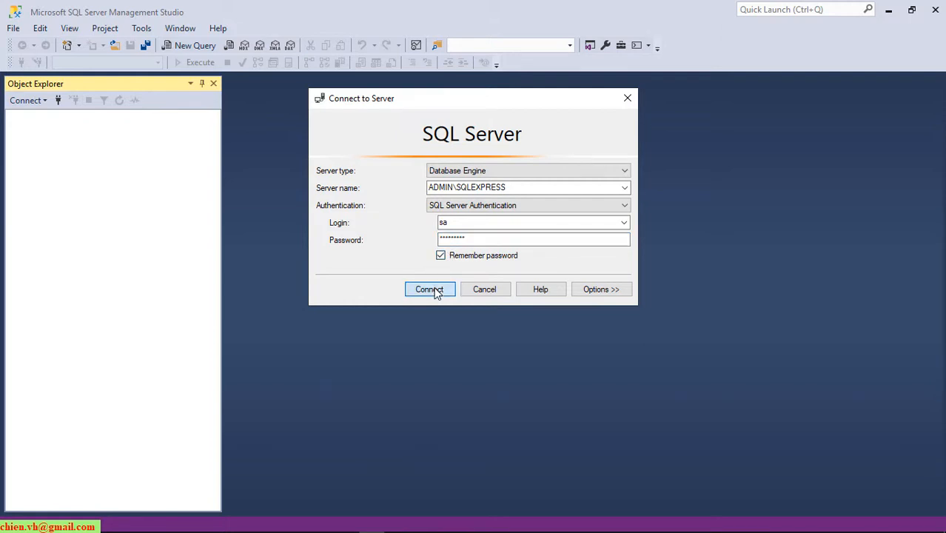
{"action": "left_click", "coordinate": [434, 289]}
Create a new database named MyDB on the server with the default owner and file settings.
{"action": "left_click", "coordinate": [27, 129]}
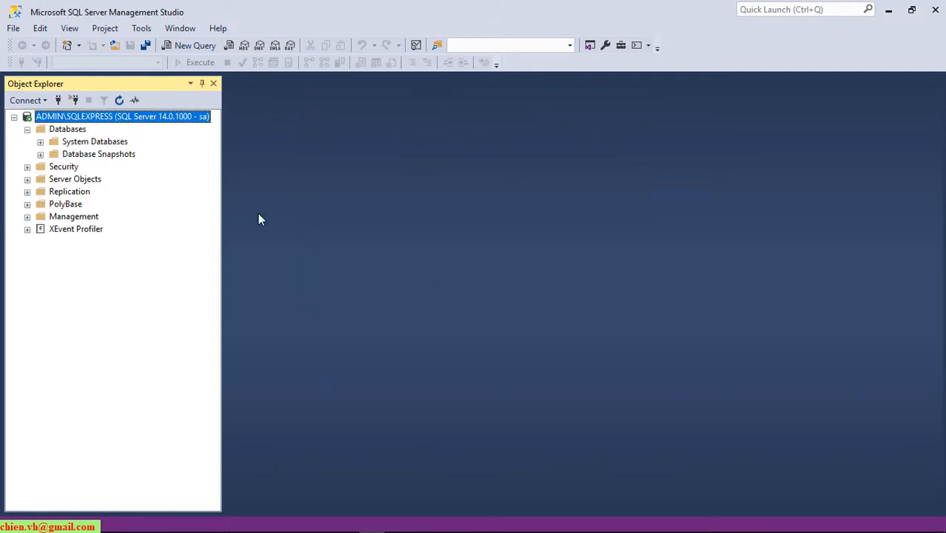
{"action": "right_click", "coordinate": [69, 131]}
{"action": "left_click", "coordinate": [108, 140]}
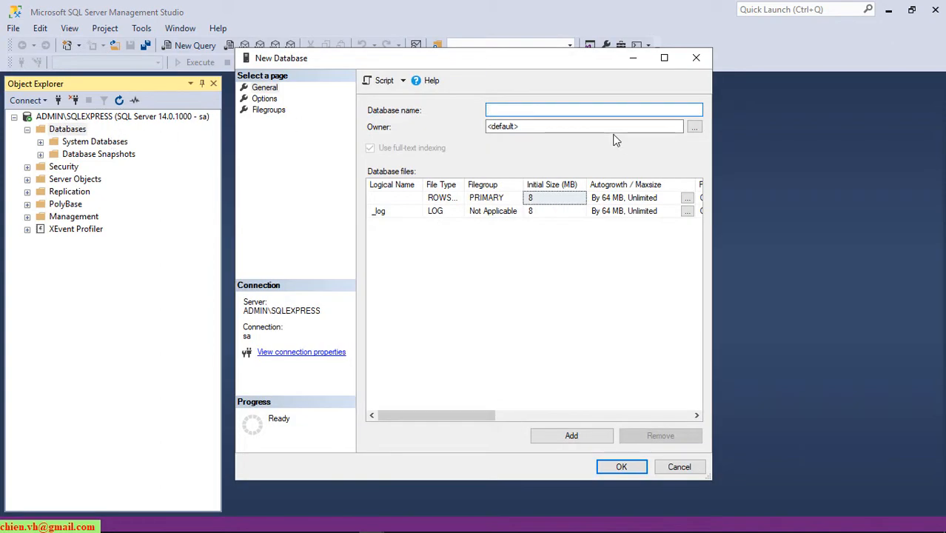
{"action": "type", "text": "MyDB"}
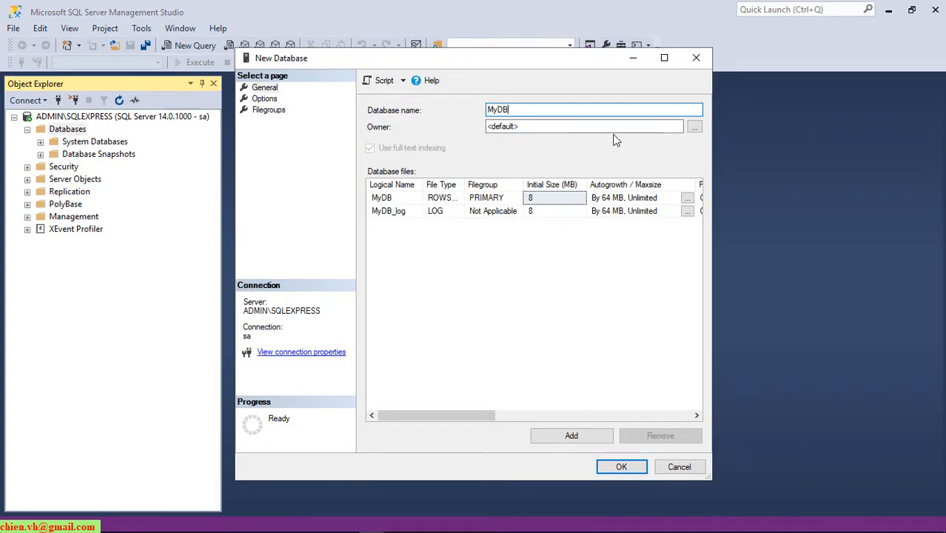
{"action": "key", "text": "Return"}
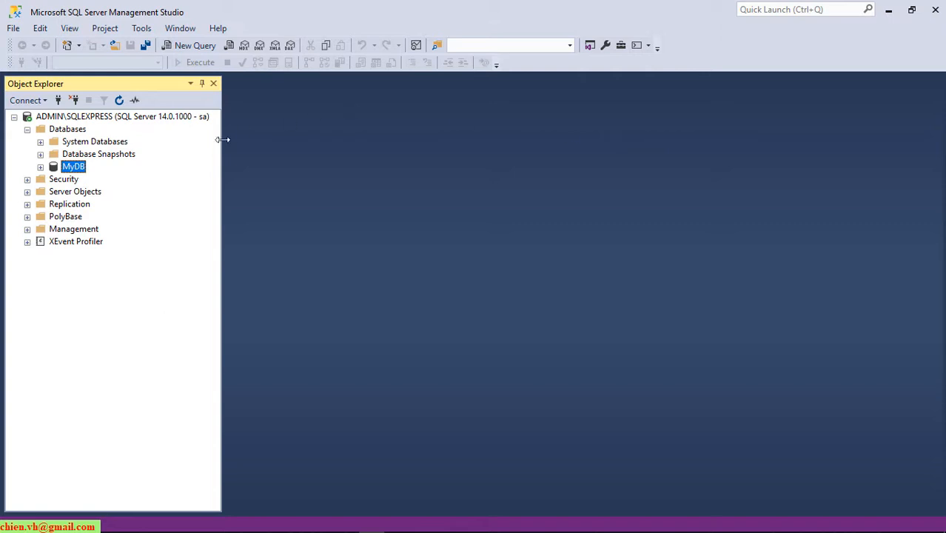
Start a new table in the MyDB database and add columns named id, name and age.
{"action": "left_click", "coordinate": [41, 167]}
{"action": "left_click", "coordinate": [53, 179]}
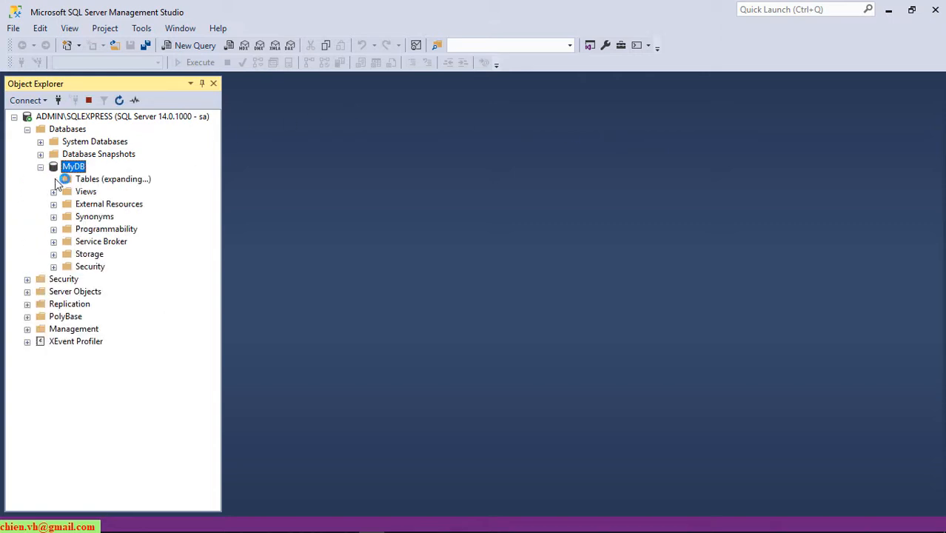
{"action": "right_click", "coordinate": [80, 180]}
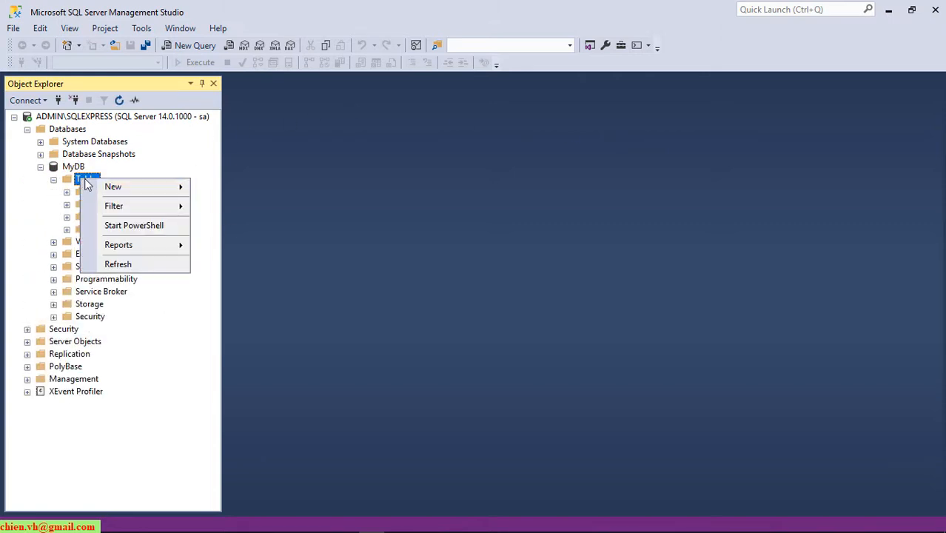
{"action": "mouse_move", "coordinate": [112, 185]}
{"action": "left_click", "coordinate": [248, 190]}
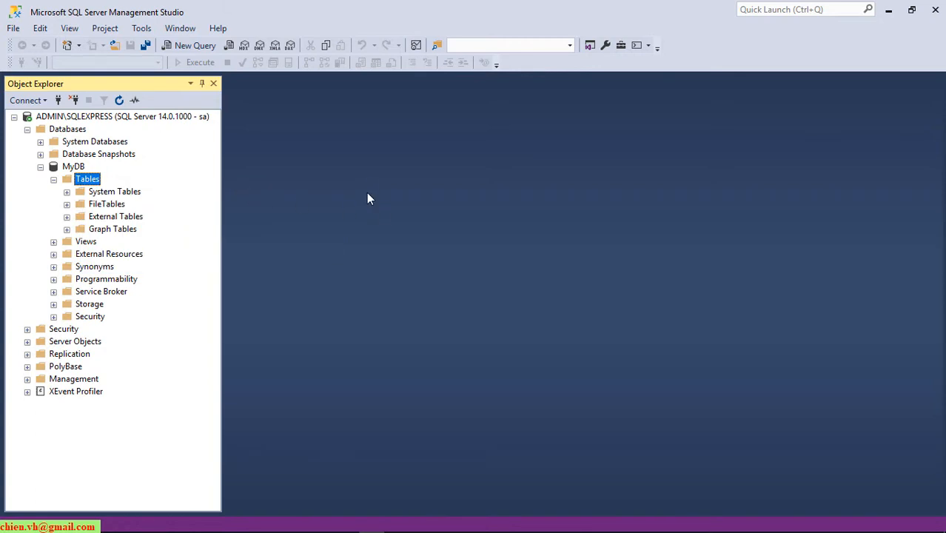
{"action": "type", "text": "i"}
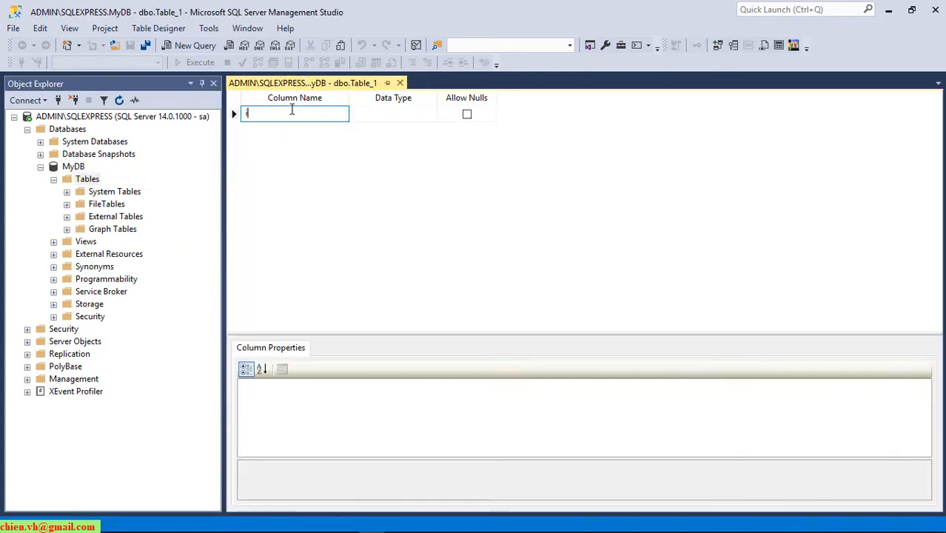
{"action": "type", "text": "d"}
{"action": "key", "text": "Return"}
{"action": "type", "text": "name"}
{"action": "key", "text": "Return"}
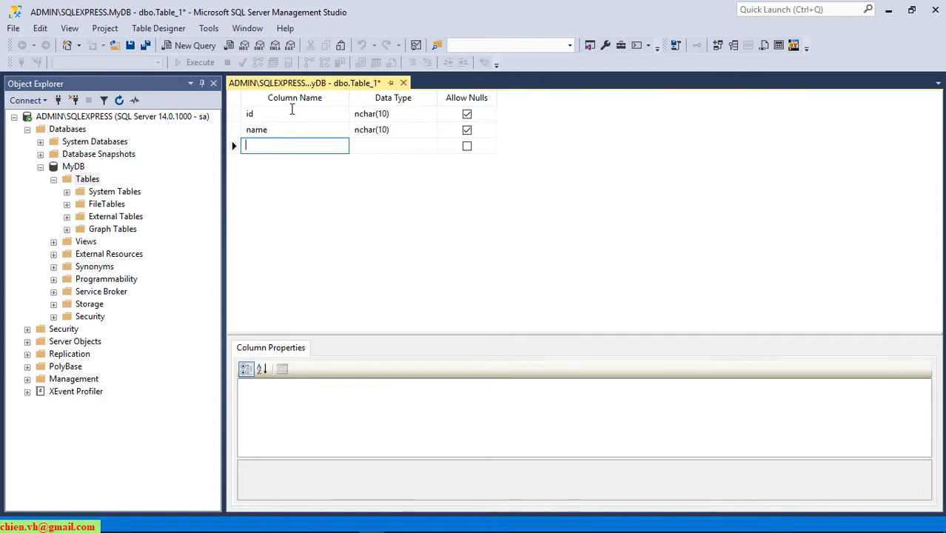
{"action": "type", "text": "age"}
{"action": "key", "text": "Return"}
Set the column data types to int for id, nvarchar(50) for name and int for age.
{"action": "left_click", "coordinate": [379, 113]}
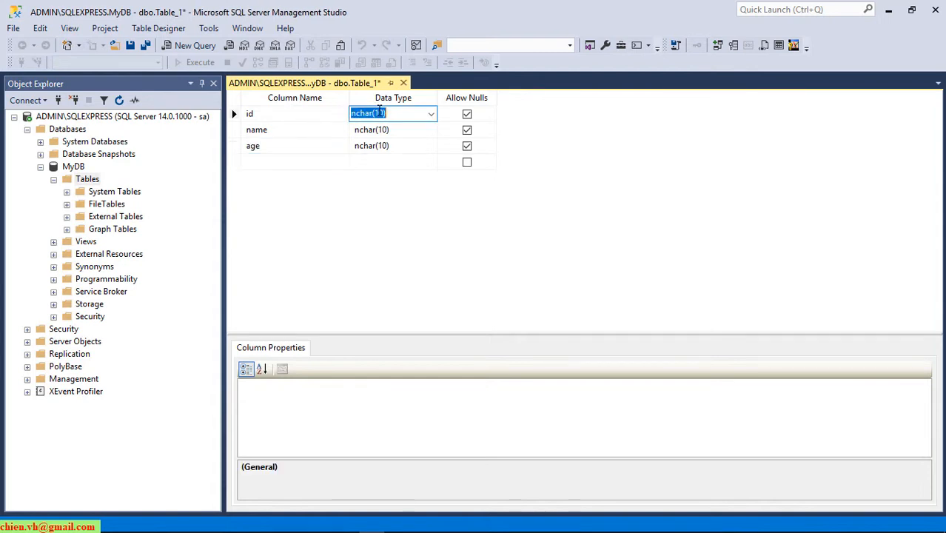
{"action": "type", "text": "int"}
{"action": "key", "text": "Return"}
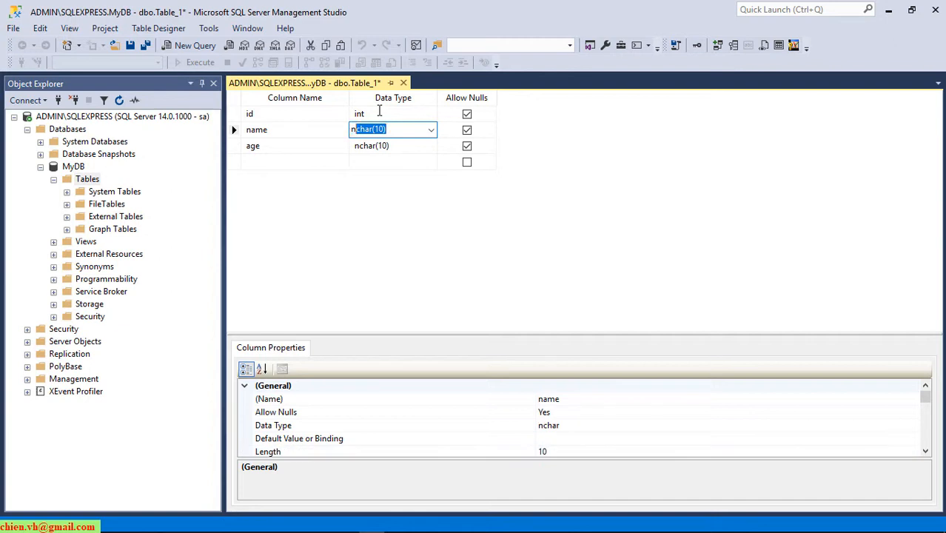
{"action": "type", "text": "nvar"}
{"action": "key", "text": "Return"}
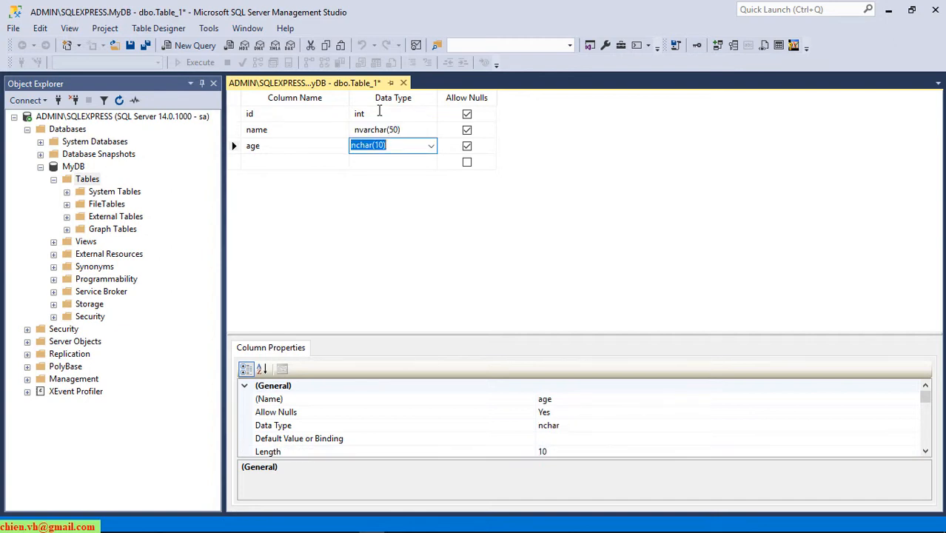
{"action": "type", "text": "int"}
{"action": "key", "text": "Return"}
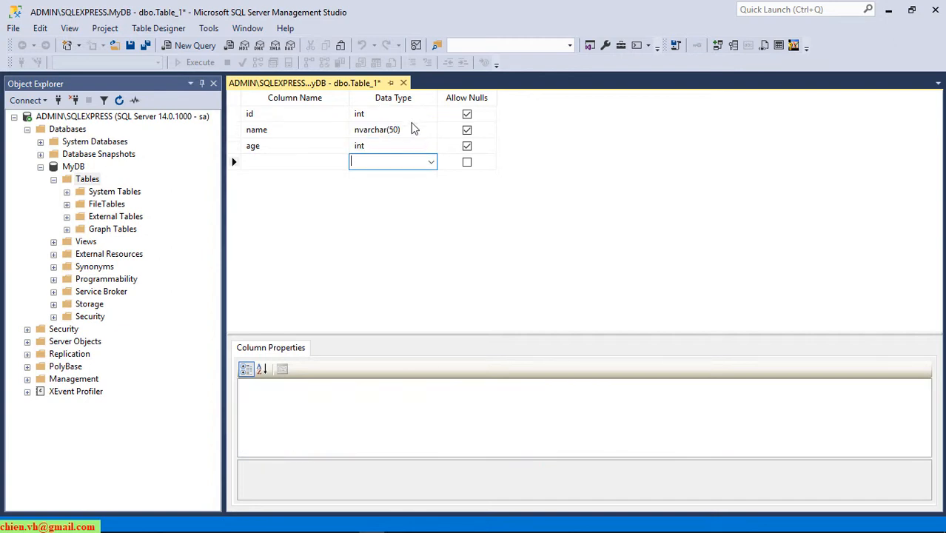
Make the id column the table's primary key.
{"action": "left_click", "coordinate": [252, 114]}
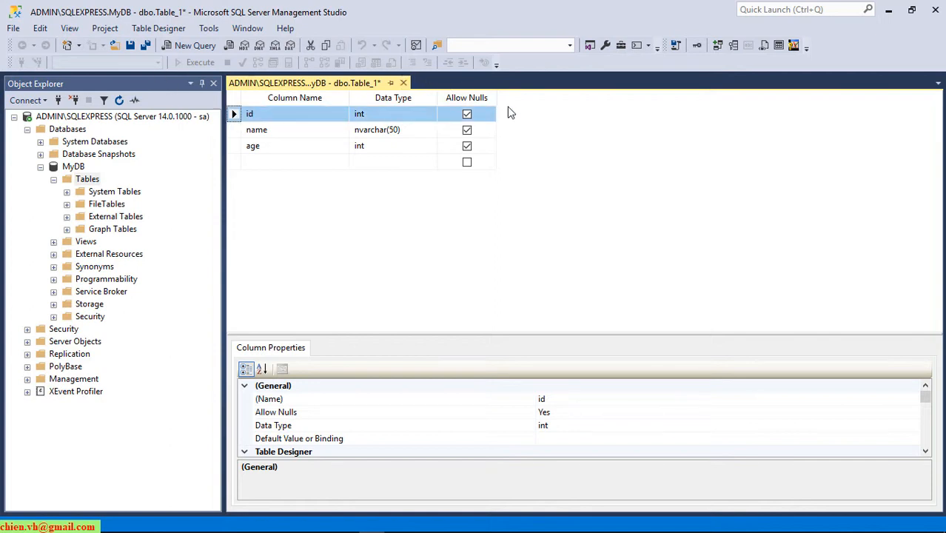
{"action": "right_click", "coordinate": [238, 114]}
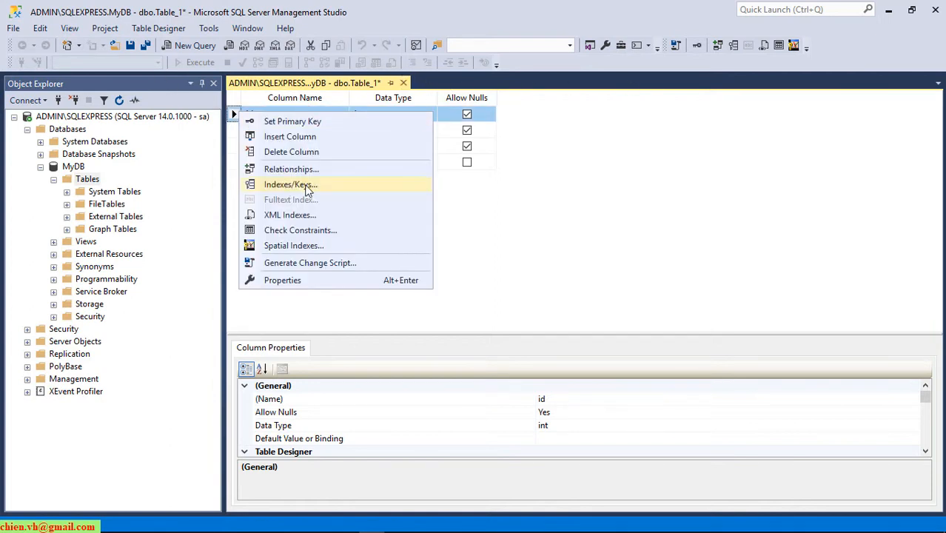
{"action": "left_click", "coordinate": [302, 122]}
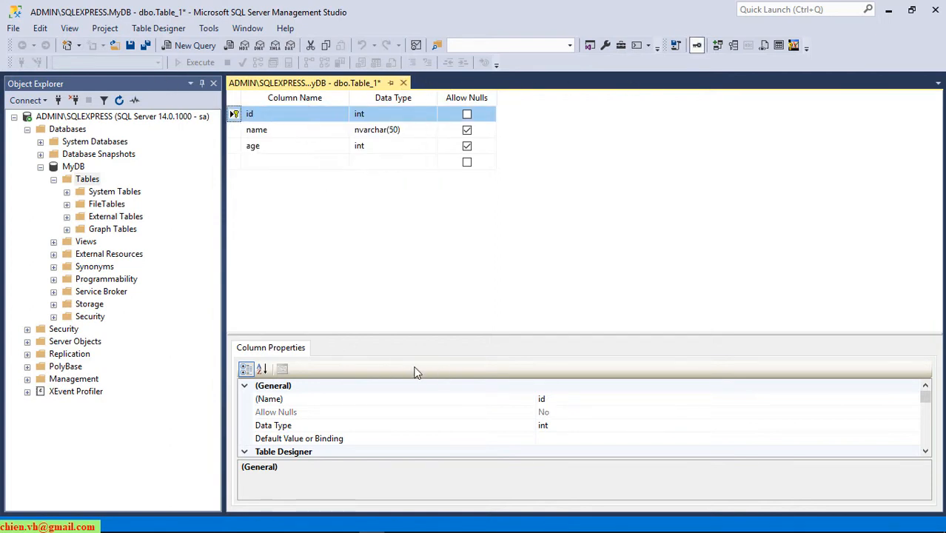
Turn on the identity specification for the id column by setting Is Identity to Yes.
{"action": "left_click_drag", "start_coordinate": [497, 335], "coordinate": [511, 256]}
{"action": "scroll", "coordinate": [345, 394], "scroll_direction": "down", "scroll_amount": 3}
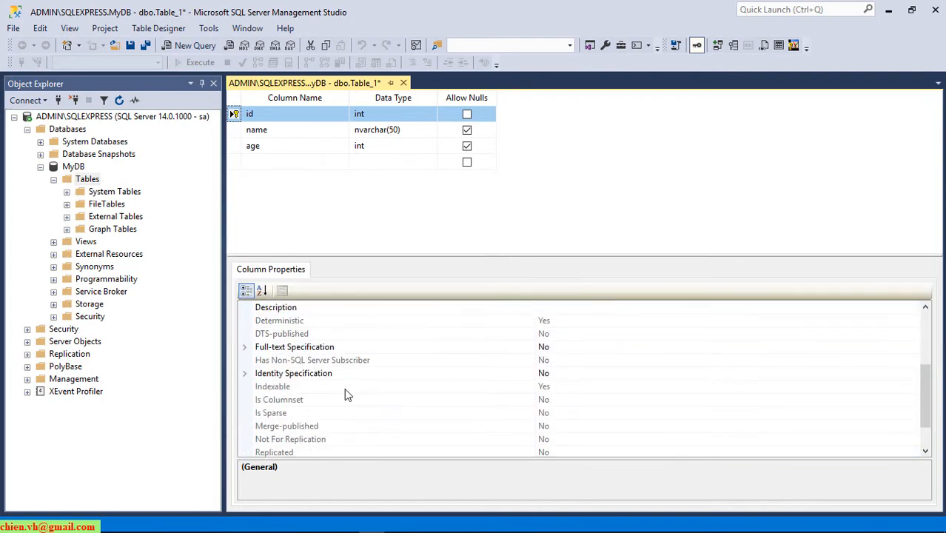
{"action": "left_click", "coordinate": [245, 375]}
{"action": "left_click", "coordinate": [597, 387]}
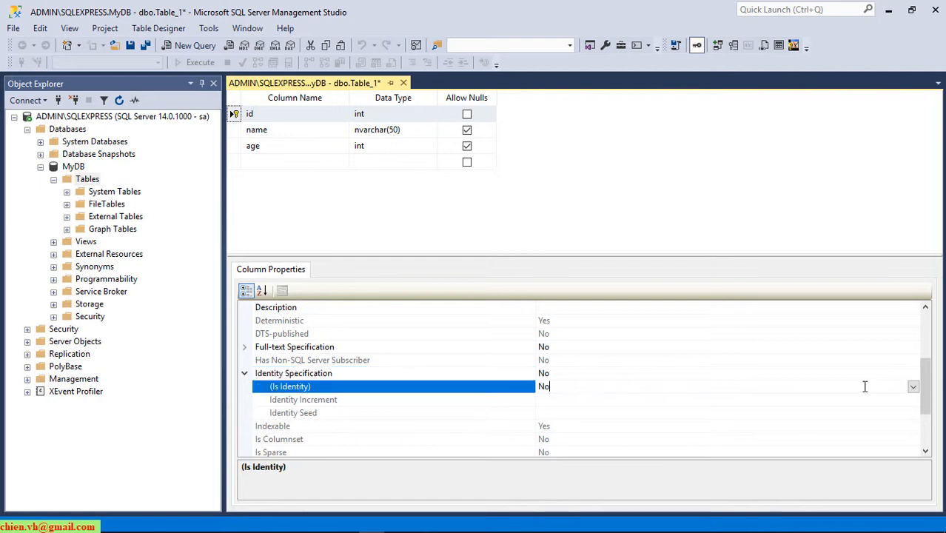
{"action": "left_click", "coordinate": [914, 387]}
{"action": "left_click", "coordinate": [544, 400]}
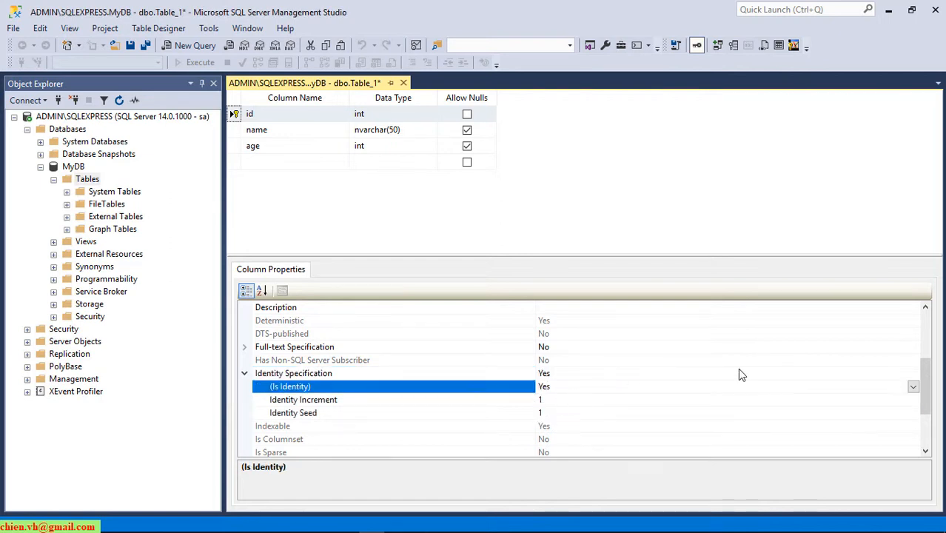
{"action": "left_click", "coordinate": [445, 227]}
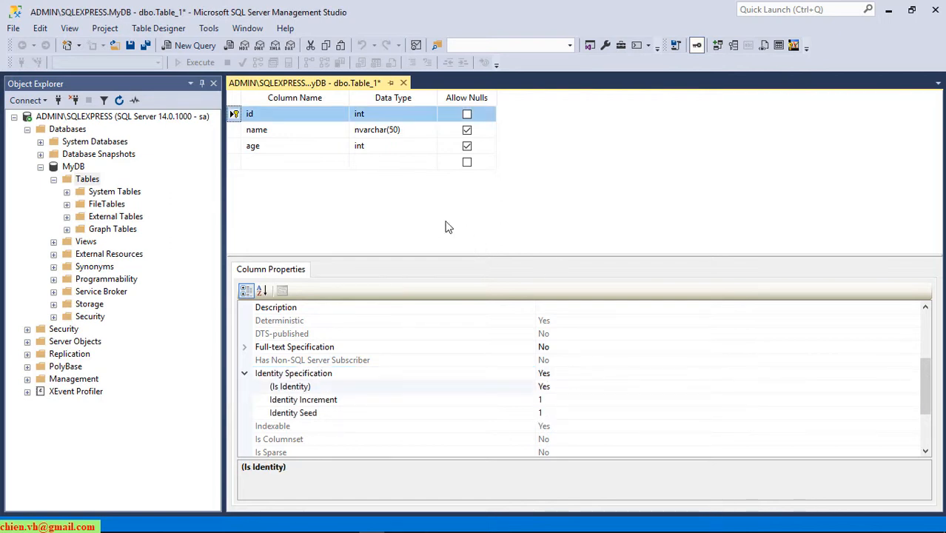
Save the table under the name tblUsers and close its design window.
{"action": "left_click", "coordinate": [130, 46]}
{"action": "type", "text": "tblU"}
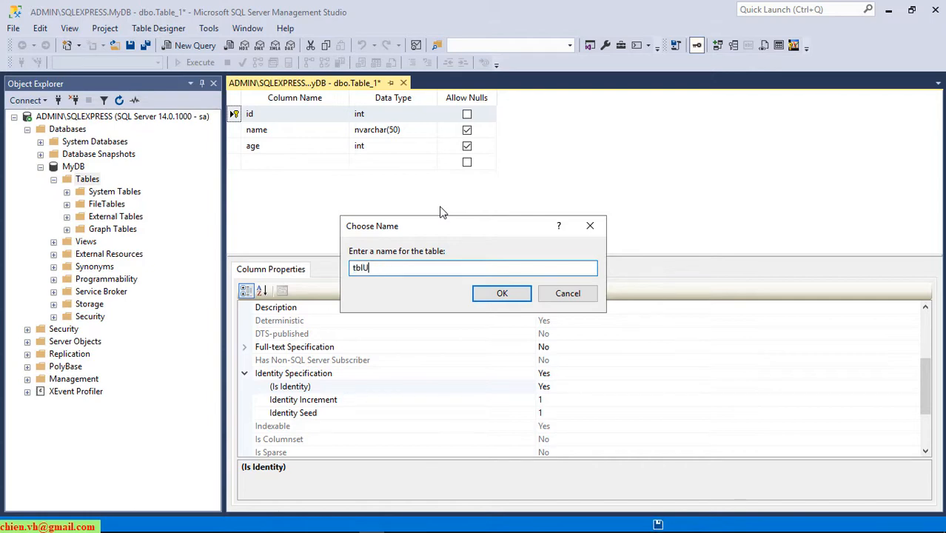
{"action": "type", "text": "sers"}
{"action": "key", "text": "Return"}
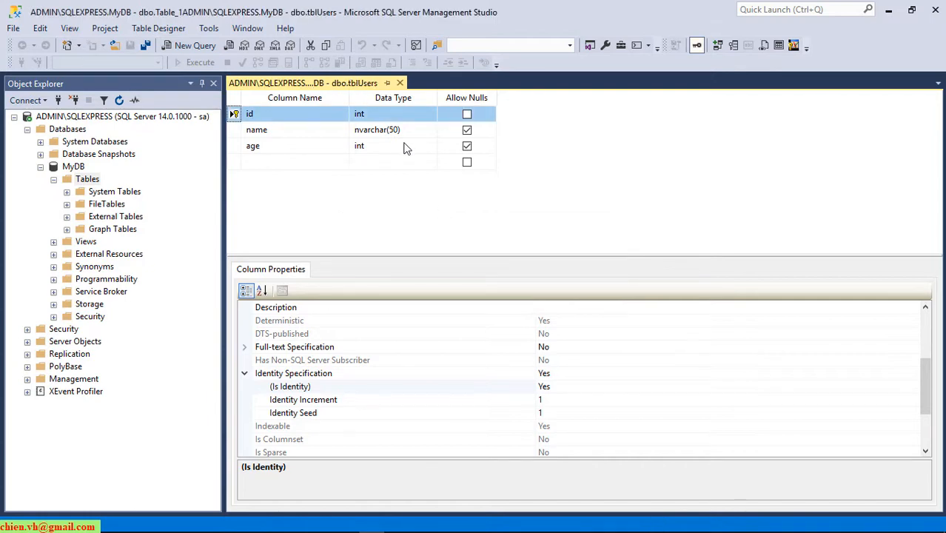
{"action": "left_click", "coordinate": [400, 82]}
Refresh MyDB's table list and open the top 200 rows of dbo.tblUsers for editing.
{"action": "left_click", "coordinate": [87, 179]}
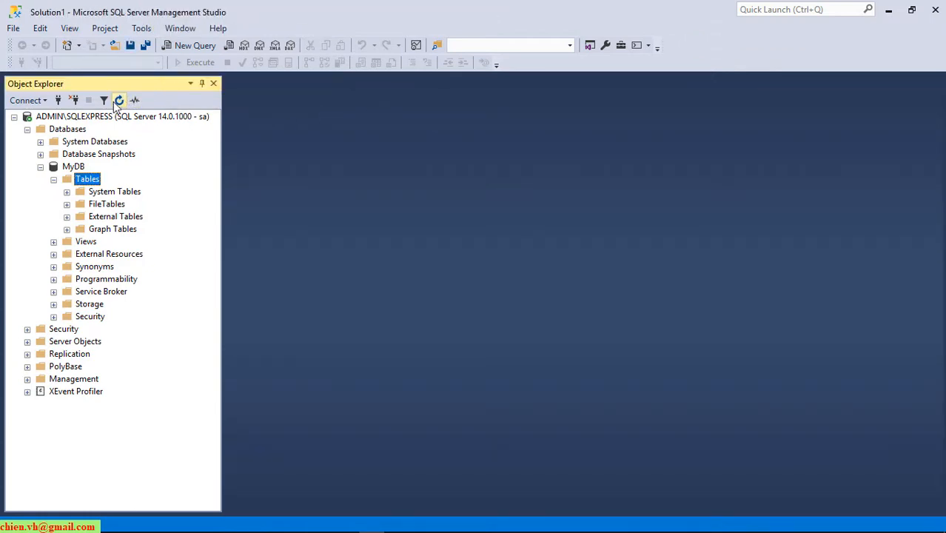
{"action": "left_click", "coordinate": [119, 100]}
{"action": "right_click", "coordinate": [115, 245]}
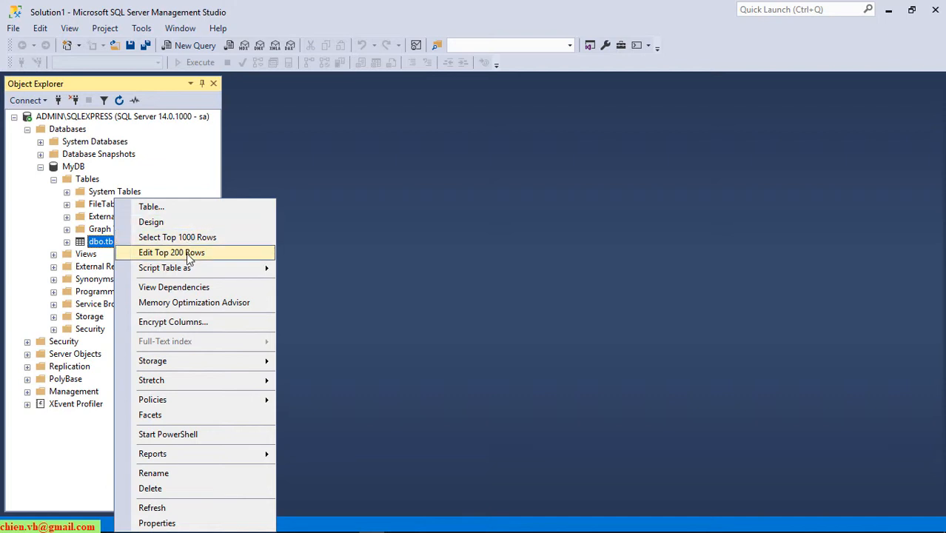
{"action": "left_click", "coordinate": [188, 253]}
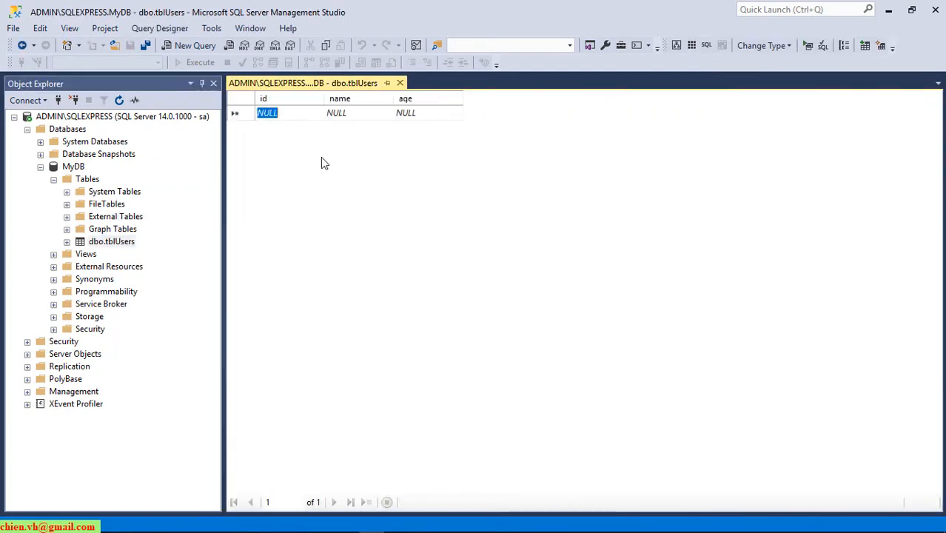
Fill in the first tblUsers record with a person's first name and age 31.
{"action": "left_click", "coordinate": [365, 116]}
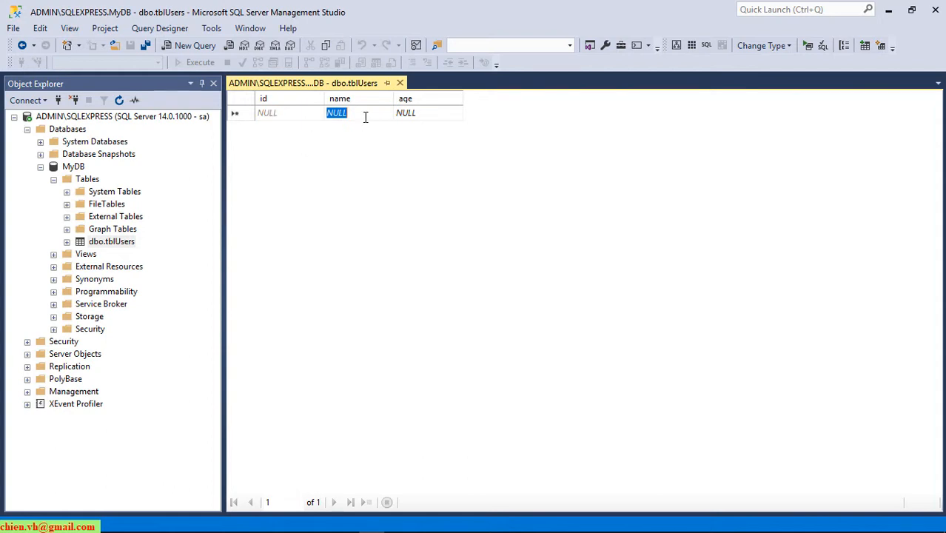
{"action": "type", "text": "Chien"}
{"action": "key", "text": "Tab"}
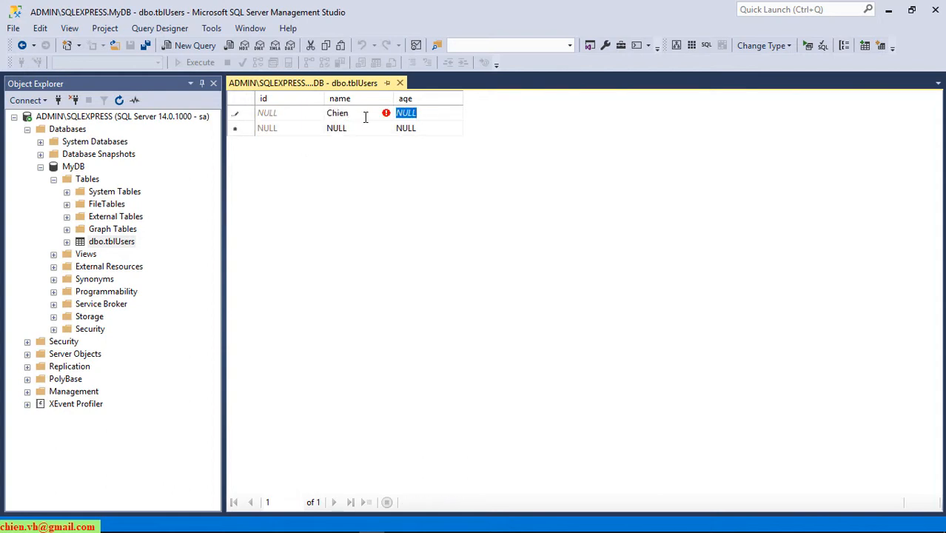
{"action": "type", "text": "31"}
{"action": "key", "text": "Return"}
Add a second tblUsers record with another person's first name and age 29.
{"action": "key", "text": "shift+Tab"}
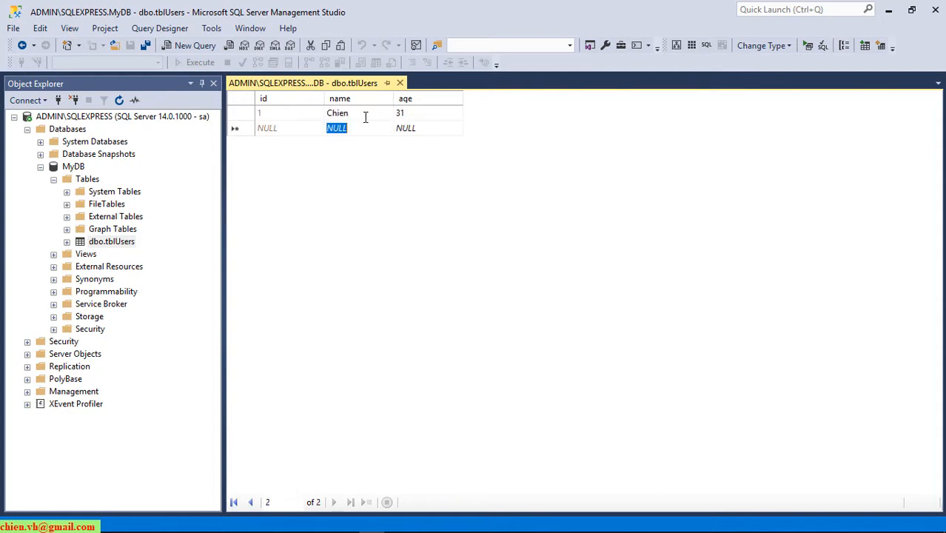
{"action": "type", "text": "Thang"}
{"action": "key", "text": "Tab"}
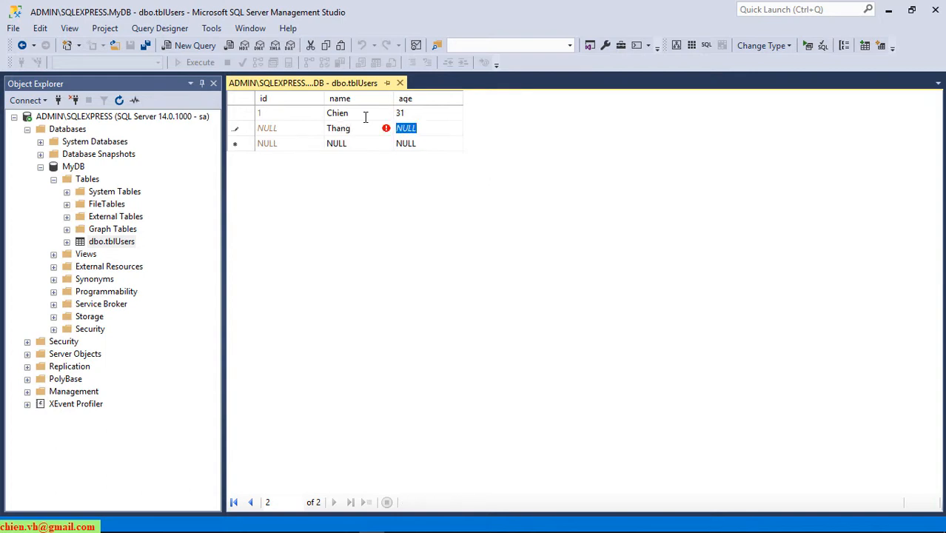
{"action": "type", "text": "29"}
{"action": "key", "text": "Return"}
Add a third tblUsers record with a different person's first name and age 31.
{"action": "key", "text": "shift+Tab"}
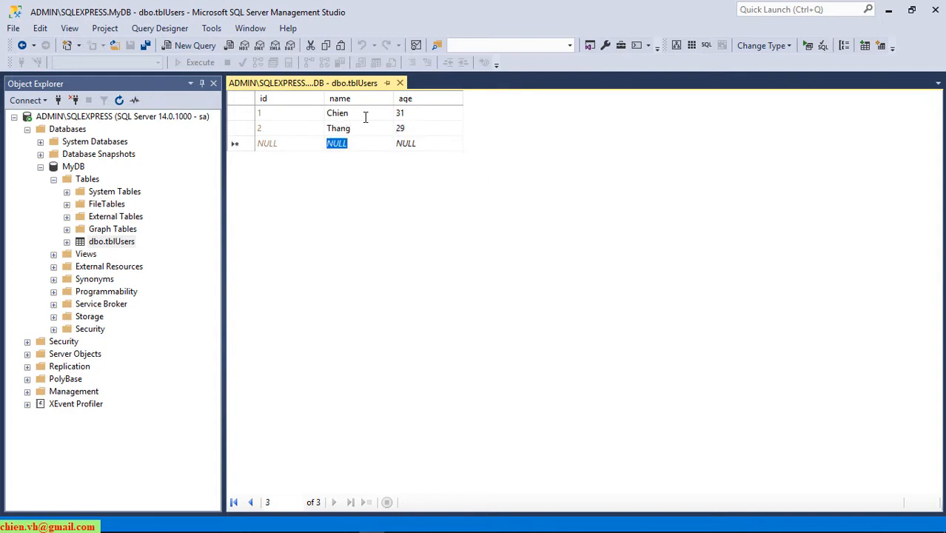
{"action": "type", "text": "Hop"}
{"action": "key", "text": "Tab"}
{"action": "type", "text": "3"}
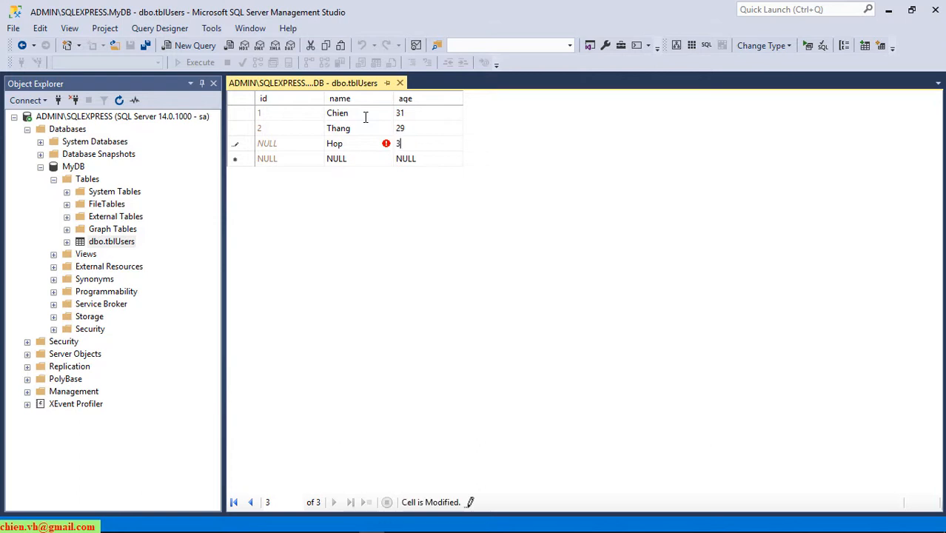
{"action": "type", "text": "1"}
{"action": "key", "text": "Return"}
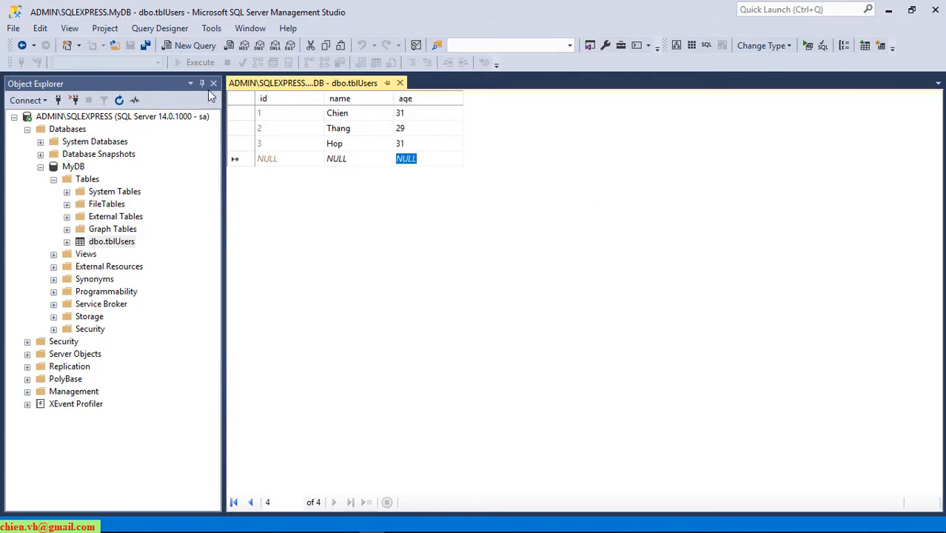
Close the tblUsers editing grid and select the top 1000 rows of dbo.tblUsers.
{"action": "left_click", "coordinate": [400, 83]}
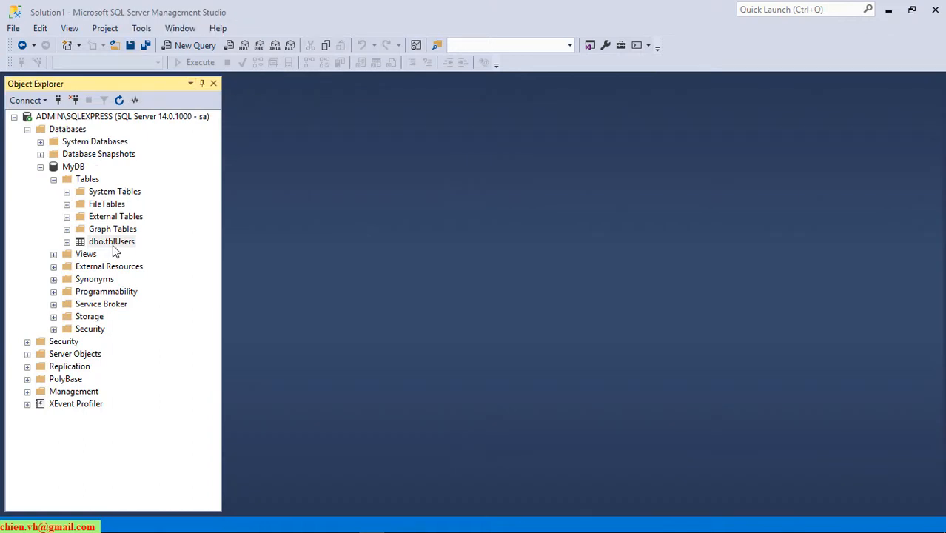
{"action": "right_click", "coordinate": [112, 242]}
{"action": "left_click", "coordinate": [208, 236]}
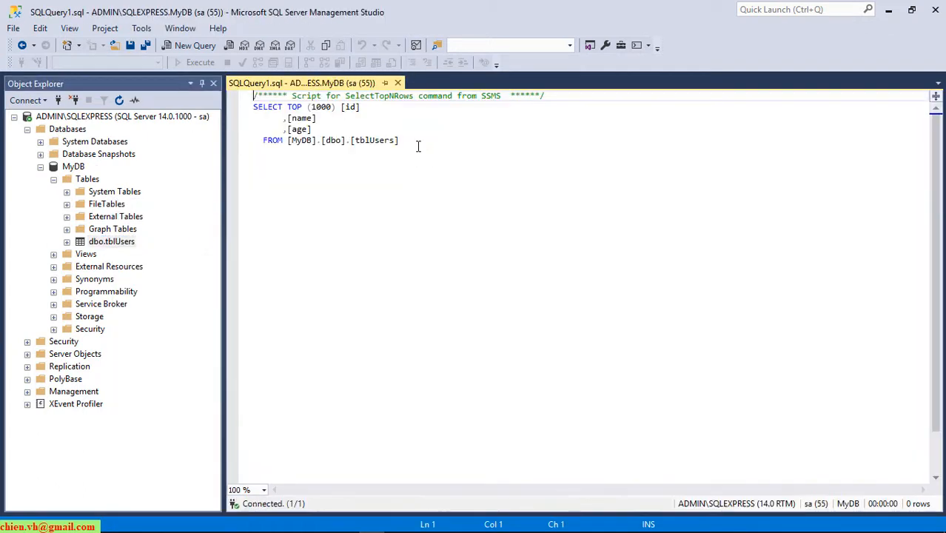
Replace the generated script with the query "Select * from tblUsers" and execute it.
{"action": "left_click", "coordinate": [501, 178]}
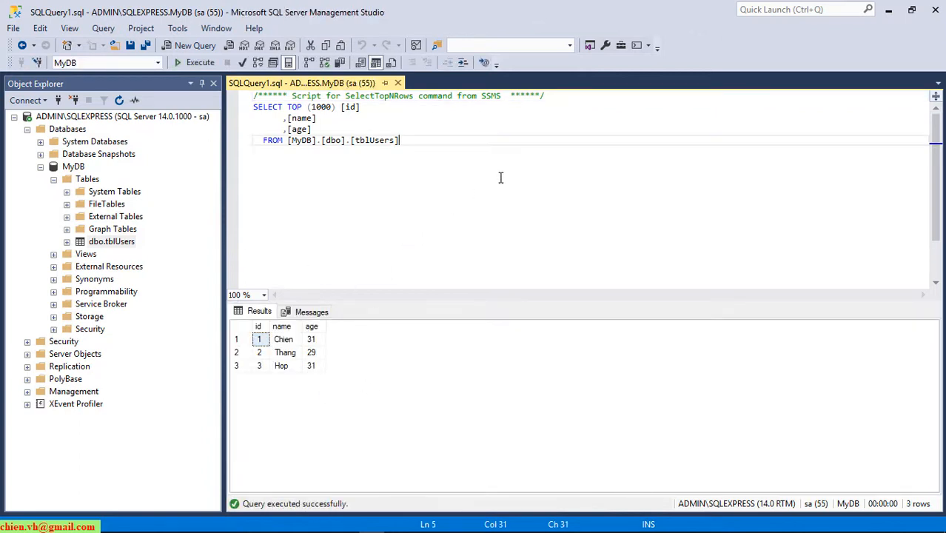
{"action": "key", "text": "ctrl+a"}
{"action": "key", "text": "Delete"}
{"action": "type", "text": "Select "}
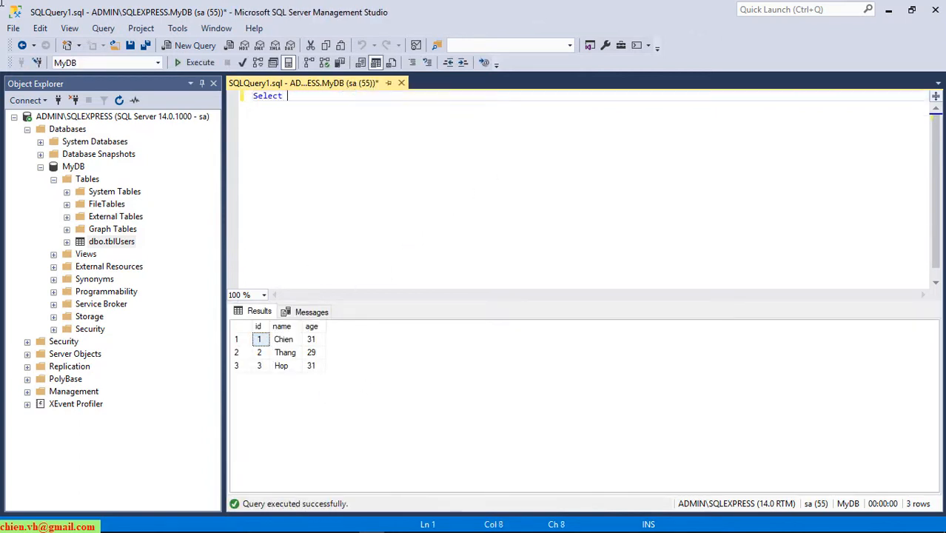
{"action": "type", "text": "* from tblUsers"}
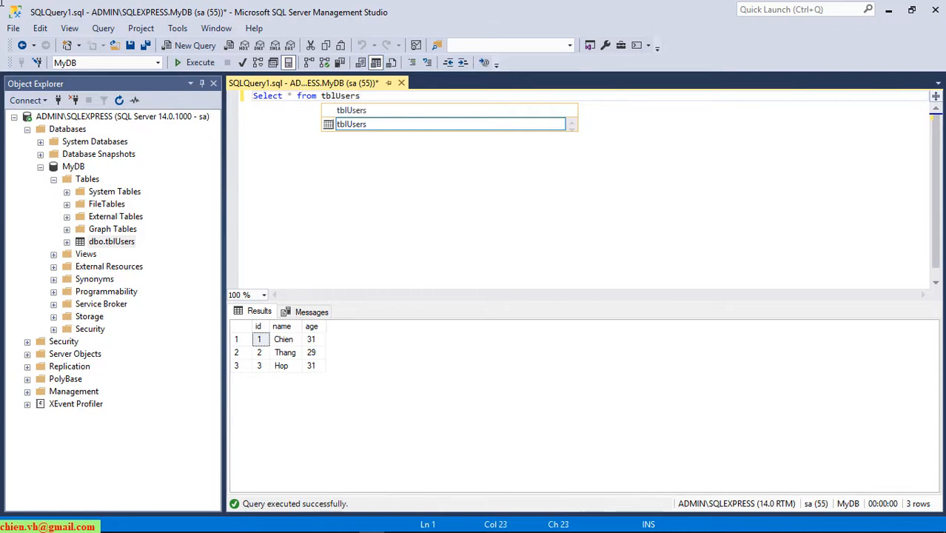
{"action": "key", "text": "Escape"}
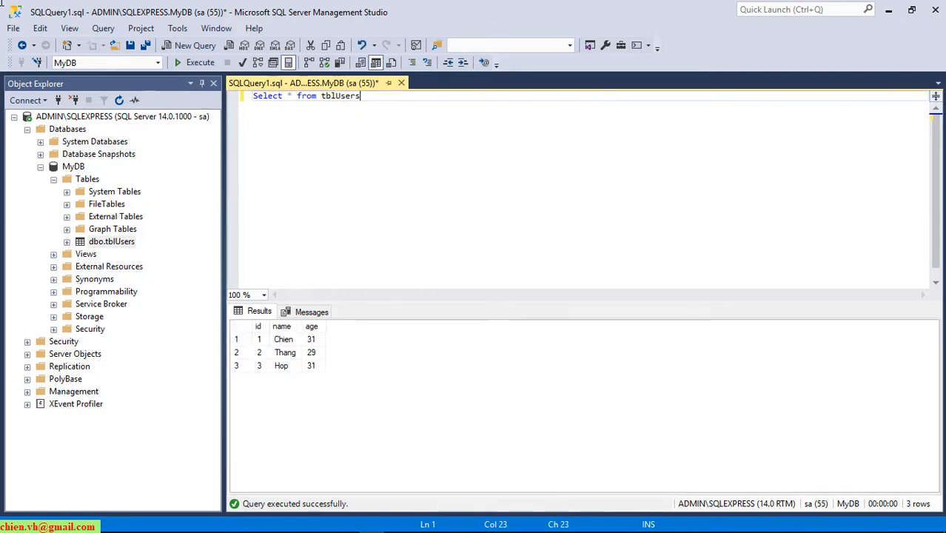
{"action": "key", "text": "F5"}
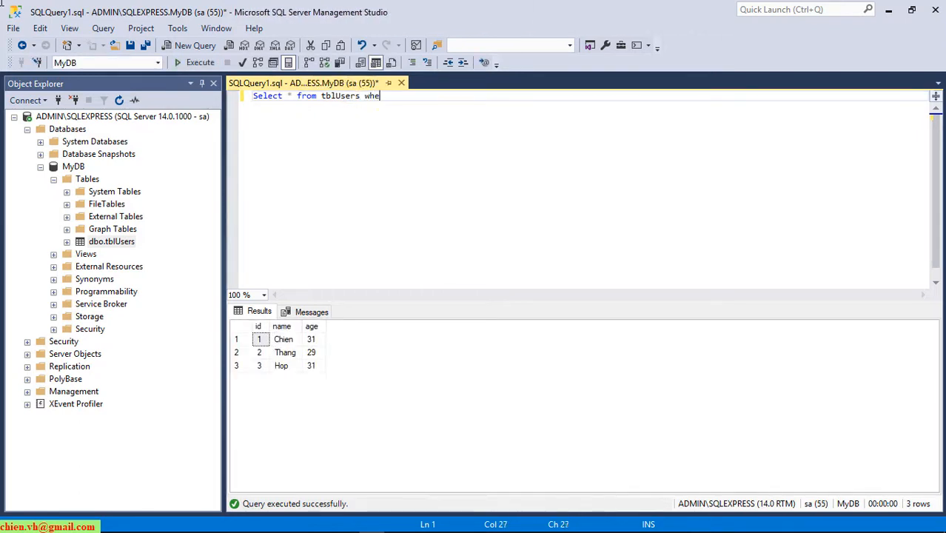
Add the filter "where id = 1" to the tblUsers query and execute it.
{"action": "type", "text": "where id = 1"}
{"action": "key", "text": "F5"}
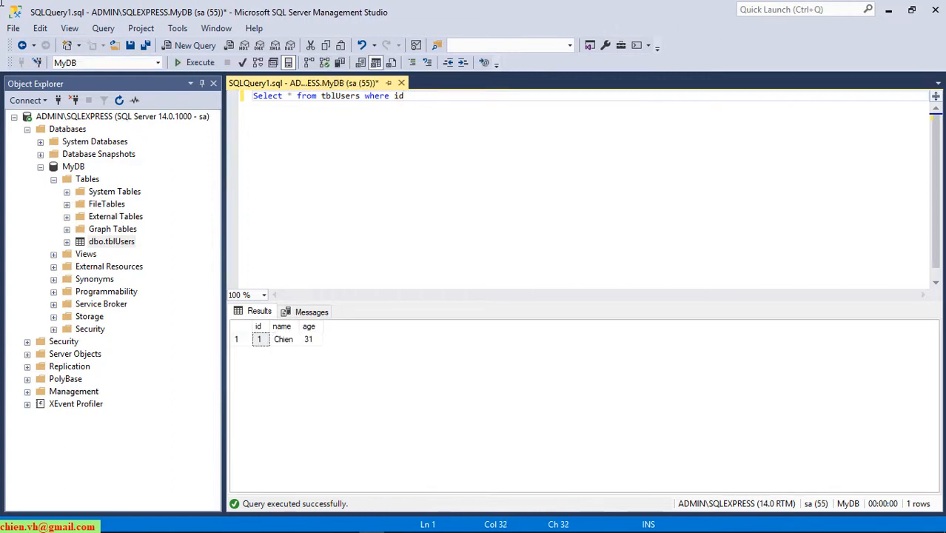
Replace the where filter in the tblUsers query with "order by id" and execute it.
{"action": "key", "text": "BackSpace"}
{"action": "key", "text": "BackSpace"}
{"action": "key", "text": "BackSpace"}
{"action": "key", "text": "BackSpace"}
{"action": "key", "text": "BackSpace"}
{"action": "key", "text": "BackSpace"}
{"action": "key", "text": "BackSpace"}
{"action": "key", "text": "BackSpace"}
{"action": "type", "text": "order by id"}
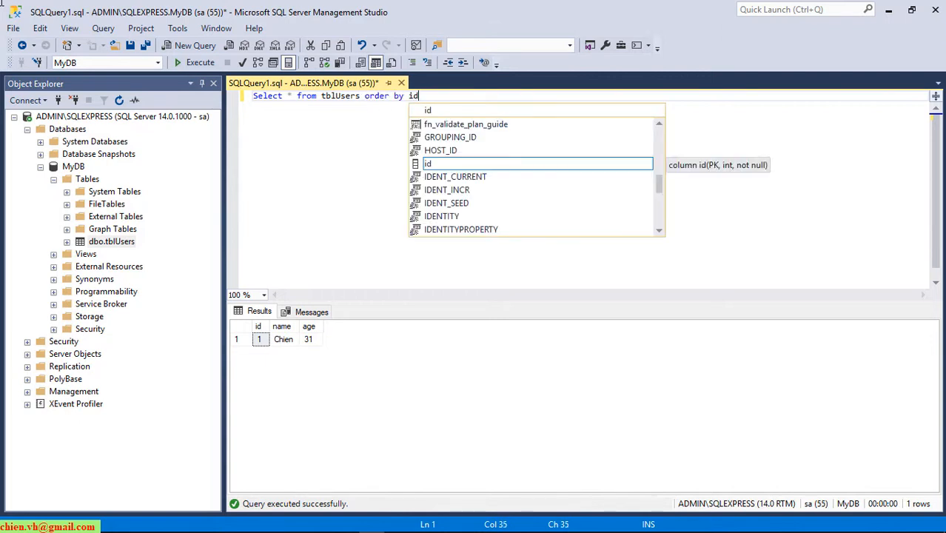
{"action": "key", "text": "F5"}
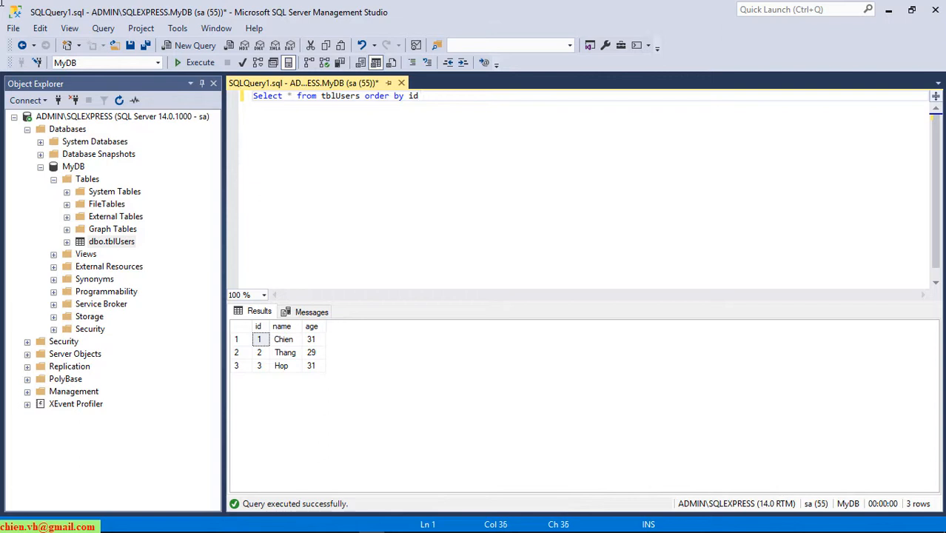
Add "desc" to the order by id clause and execute the descending query.
{"action": "key", "text": "F5"}
{"action": "key", "text": "F5"}
Close SQLQuery1.sql without saving its changes and collapse the MyDB database in the object tree.
{"action": "left_click", "coordinate": [402, 83]}
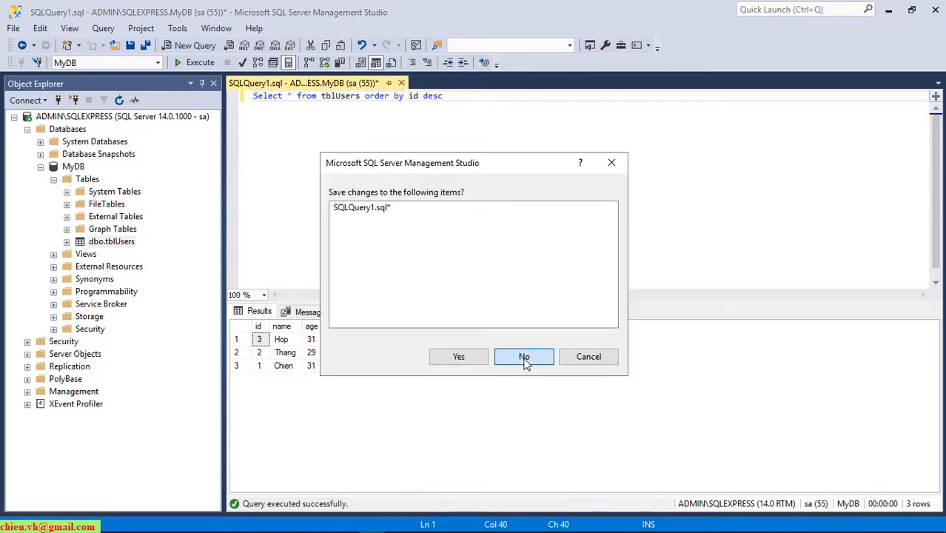
{"action": "left_click", "coordinate": [524, 355]}
{"action": "left_click", "coordinate": [40, 166]}
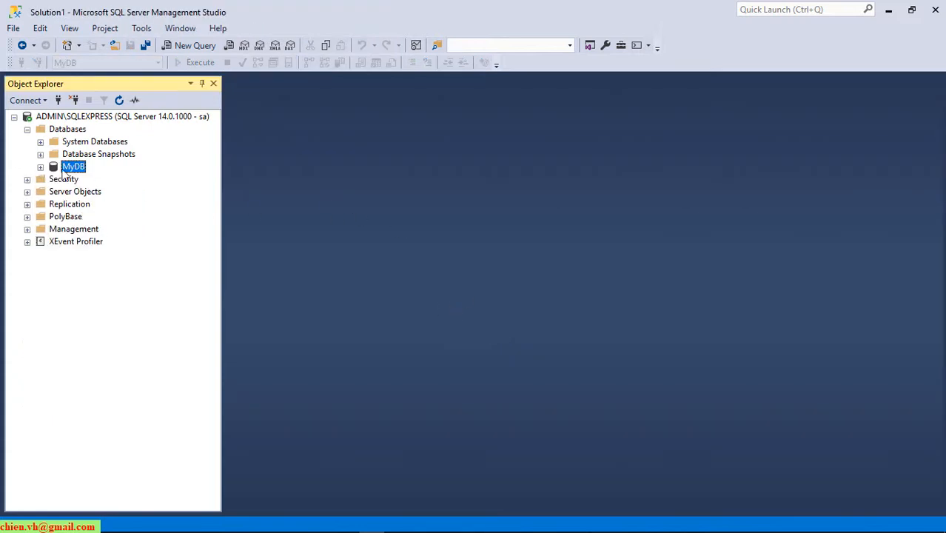